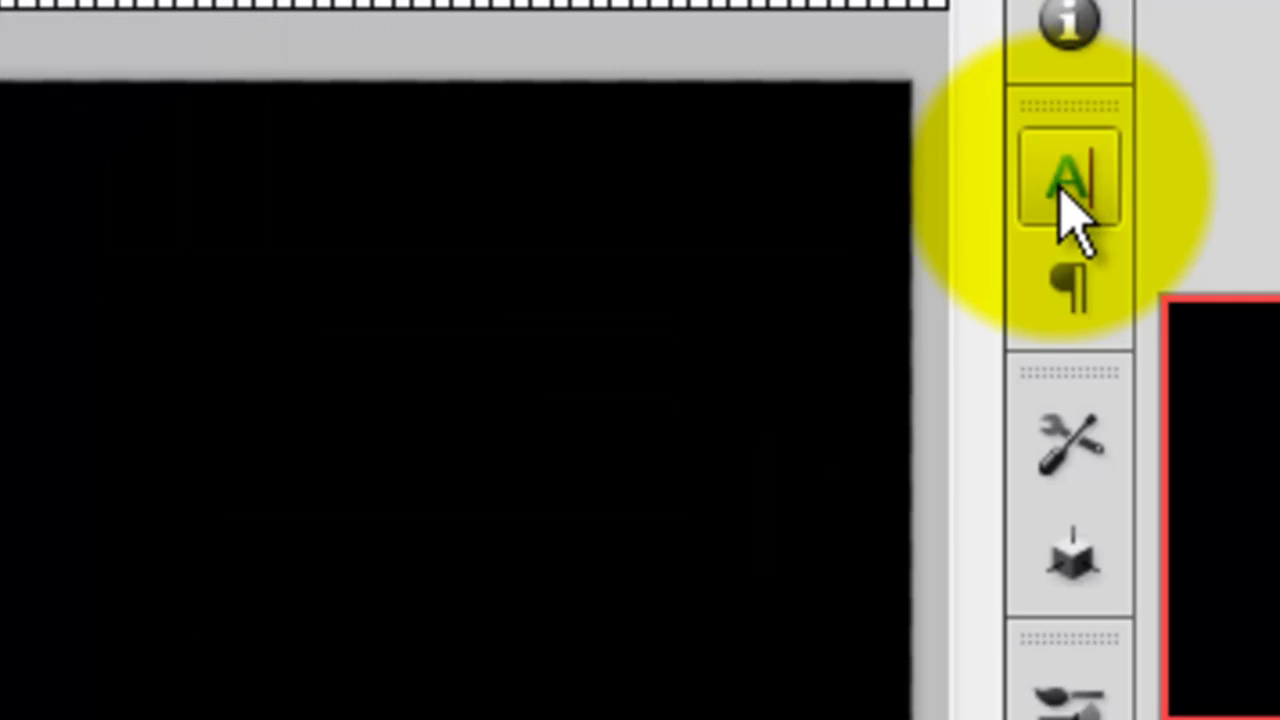
Step: Change the HELLS ANGELS text colour to white (ffffff) in the Character panel
click(1068, 200)
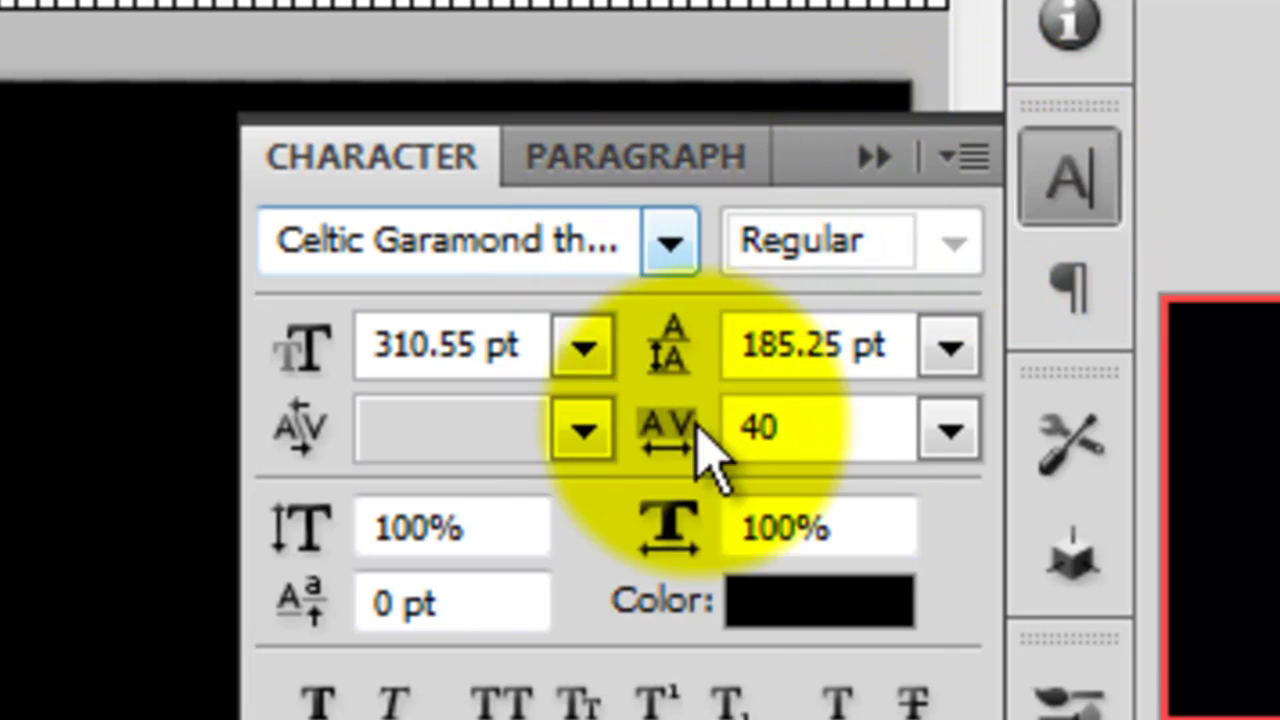
click(805, 603)
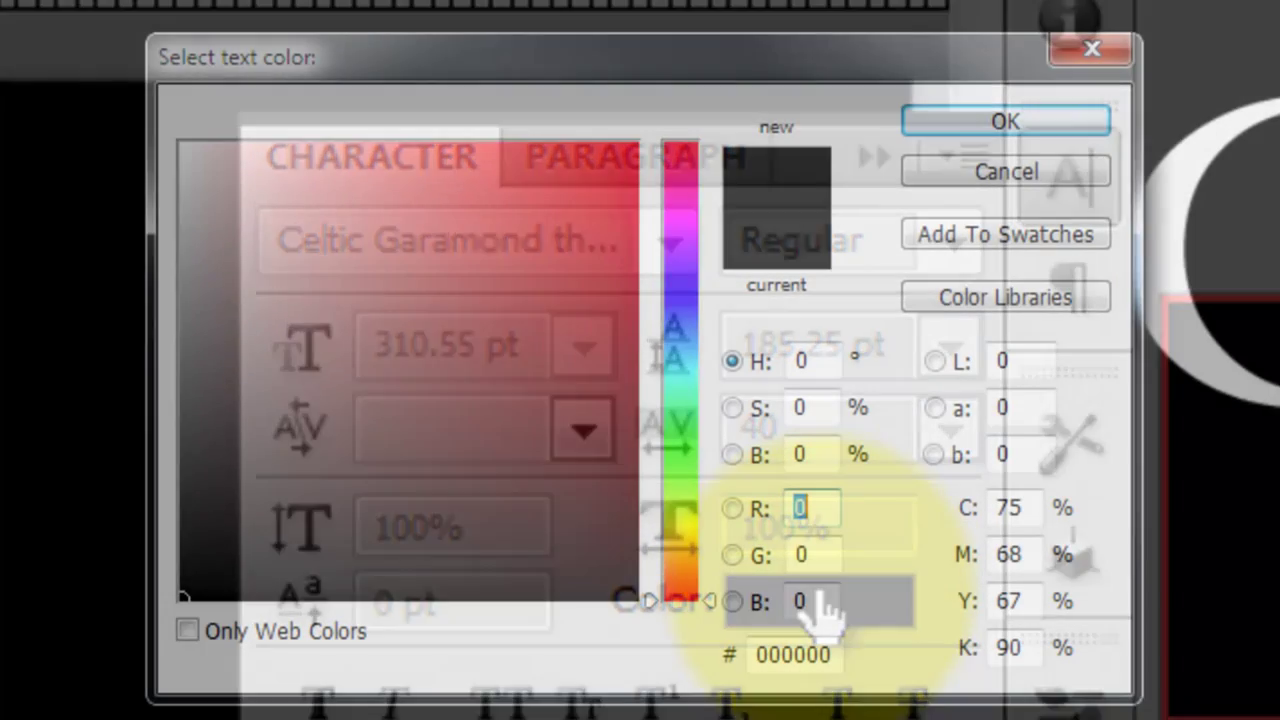
click(197, 157)
click(182, 144)
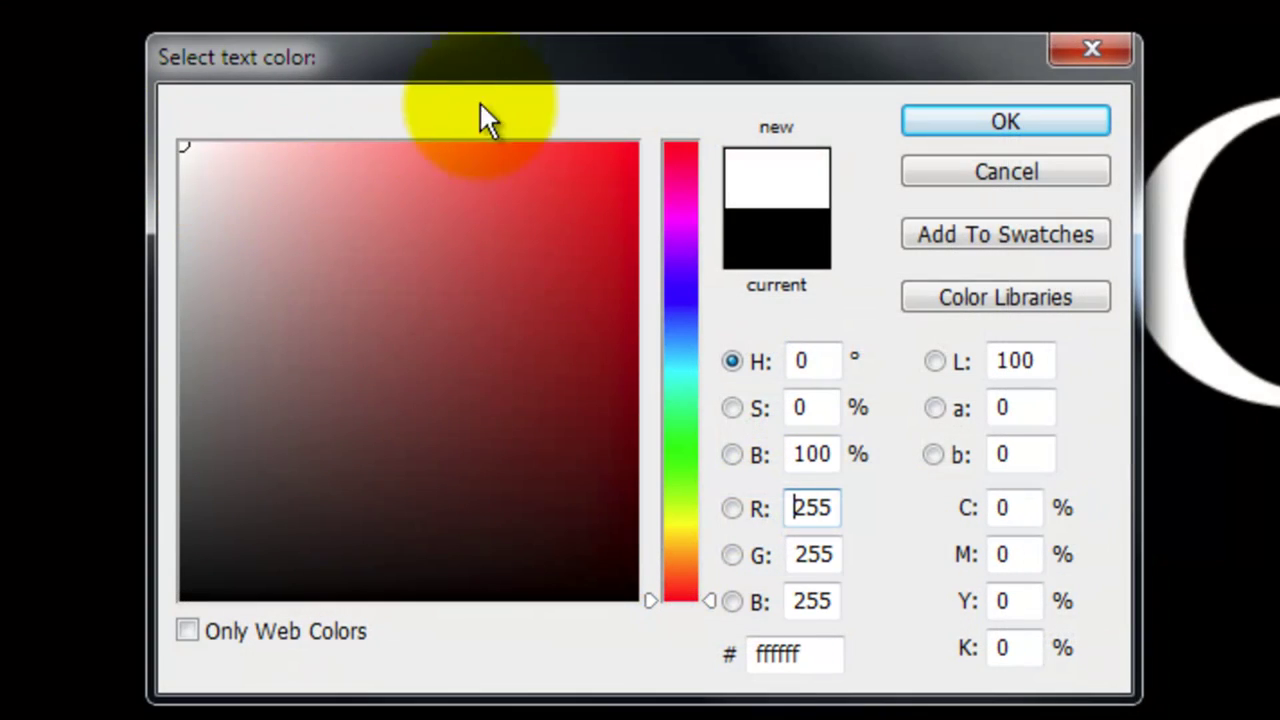
click(1005, 120)
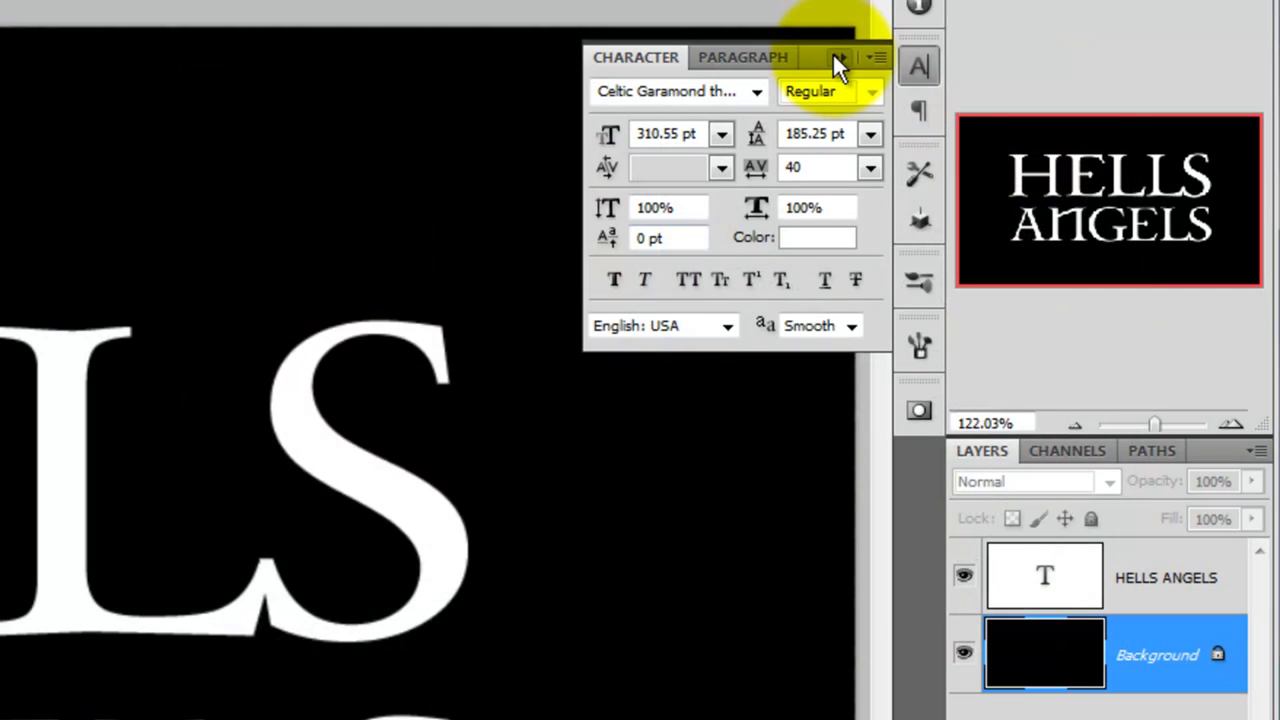
Step: Give the HELLS ANGELS layer a red Outer Glow with a 10 px size
click(836, 55)
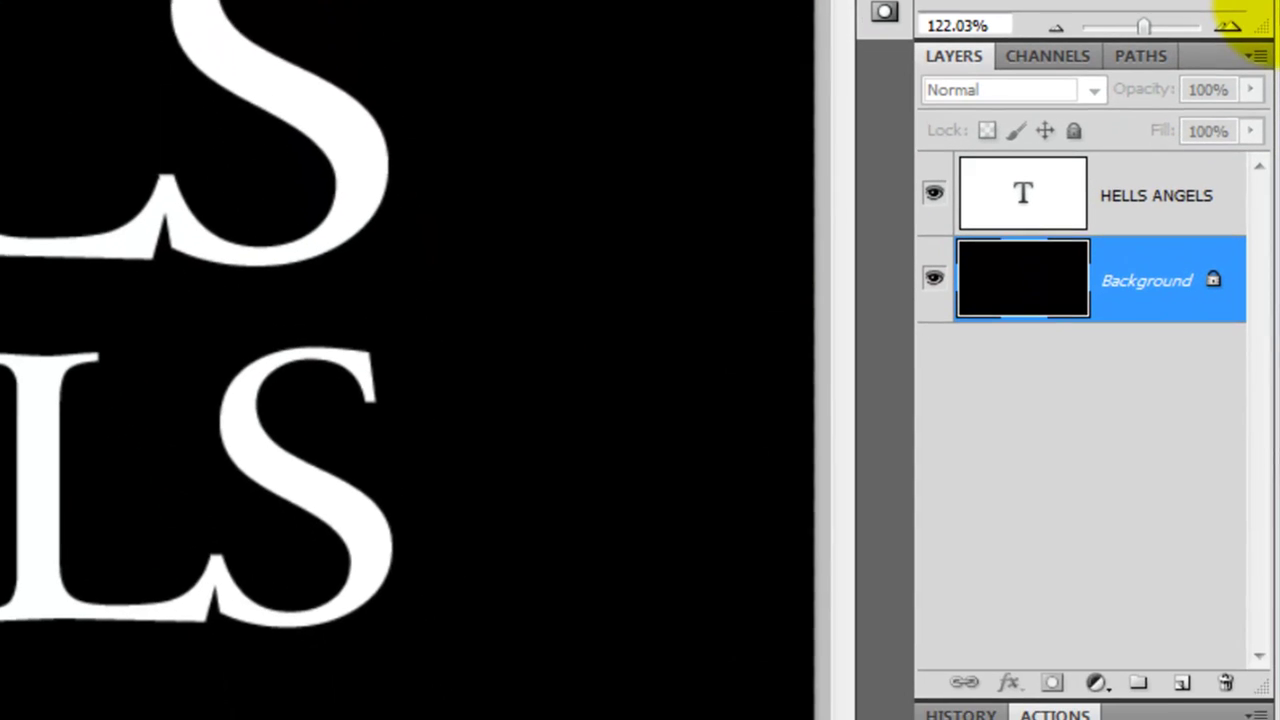
click(1126, 205)
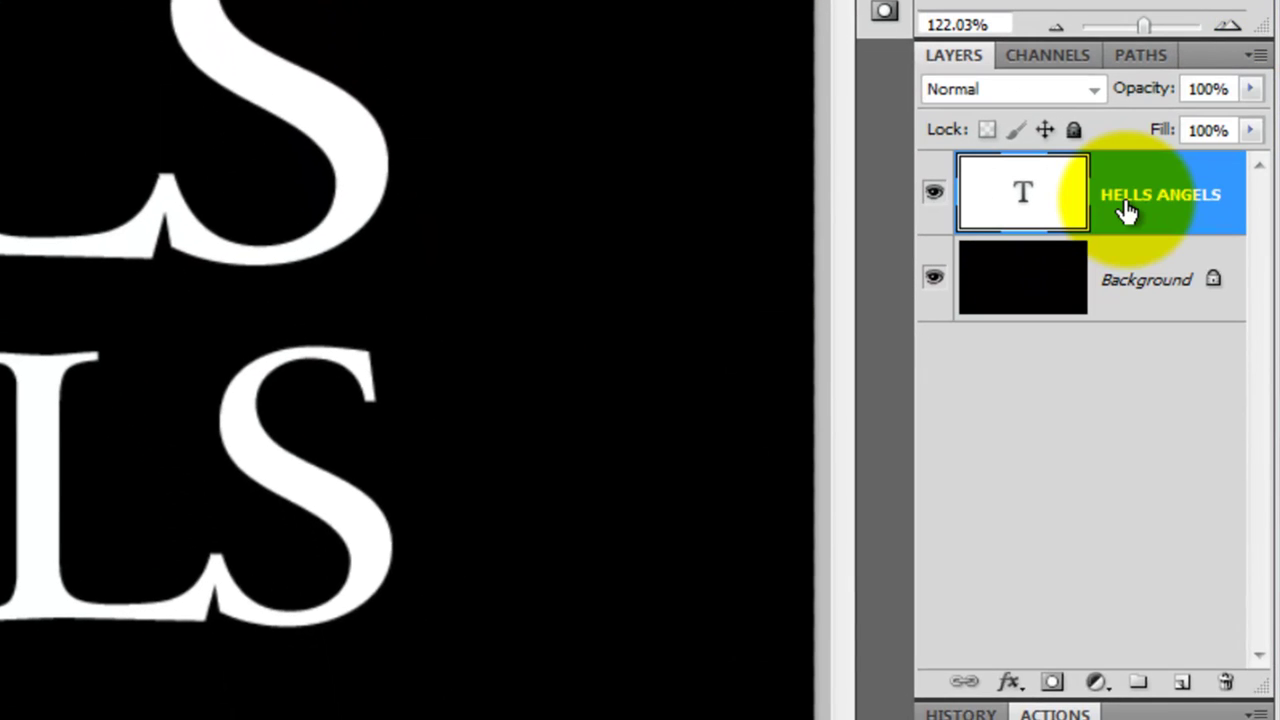
double_click(1126, 212)
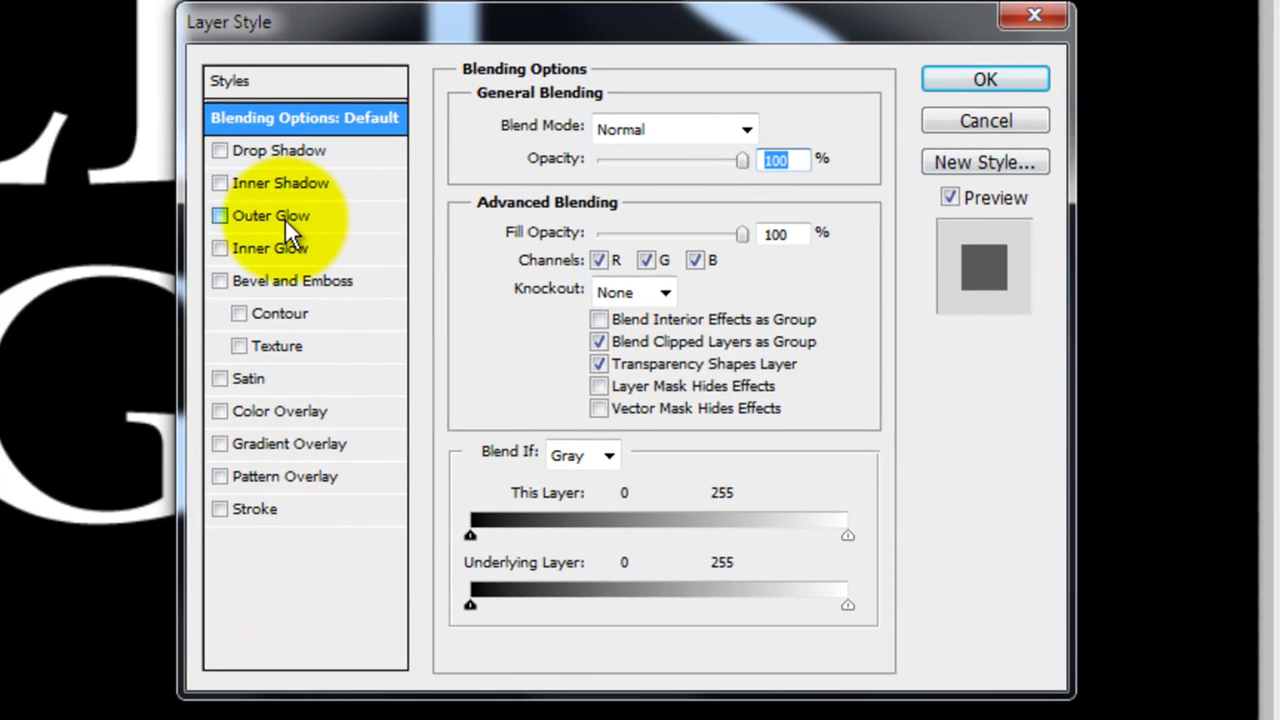
click(282, 216)
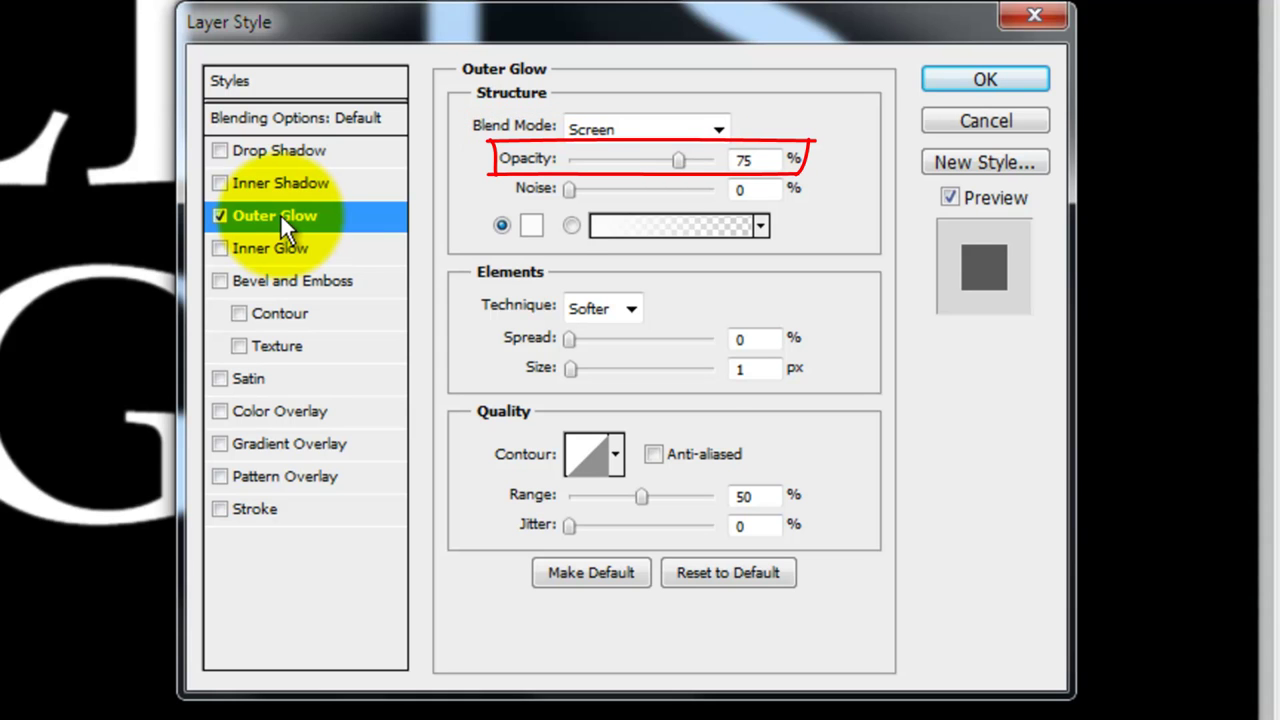
click(533, 225)
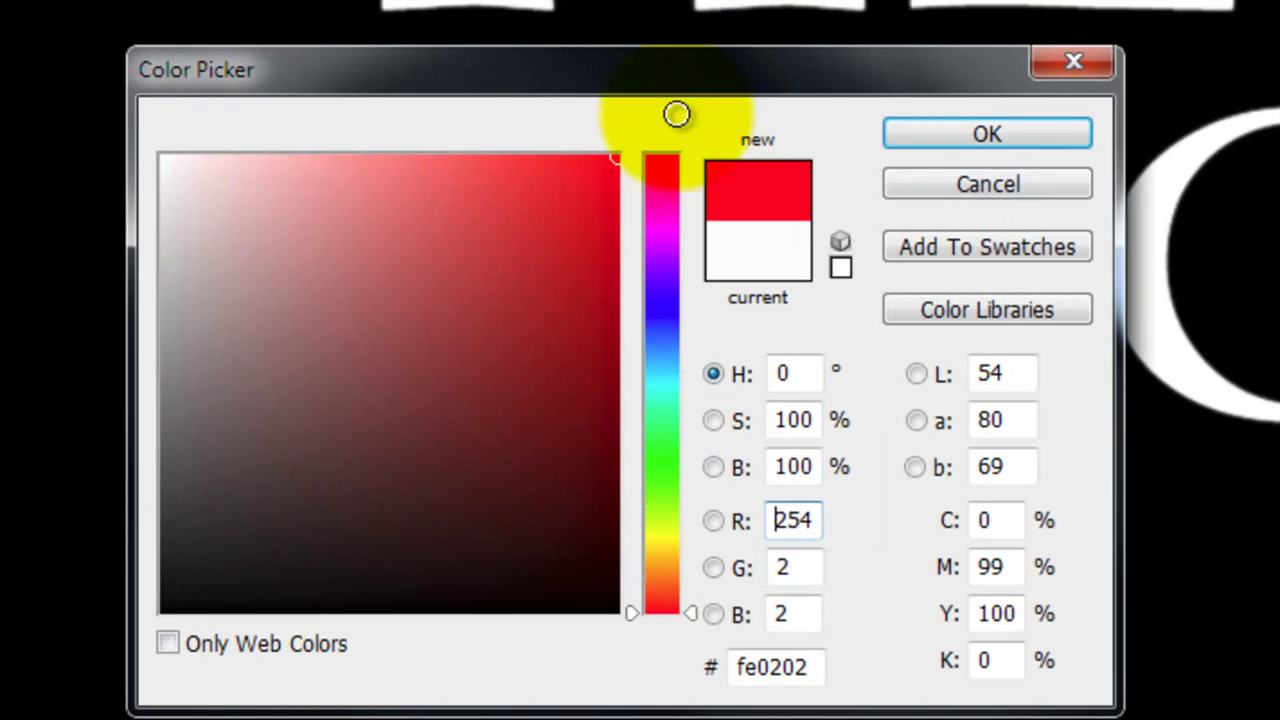
click(966, 138)
double_click(940, 381)
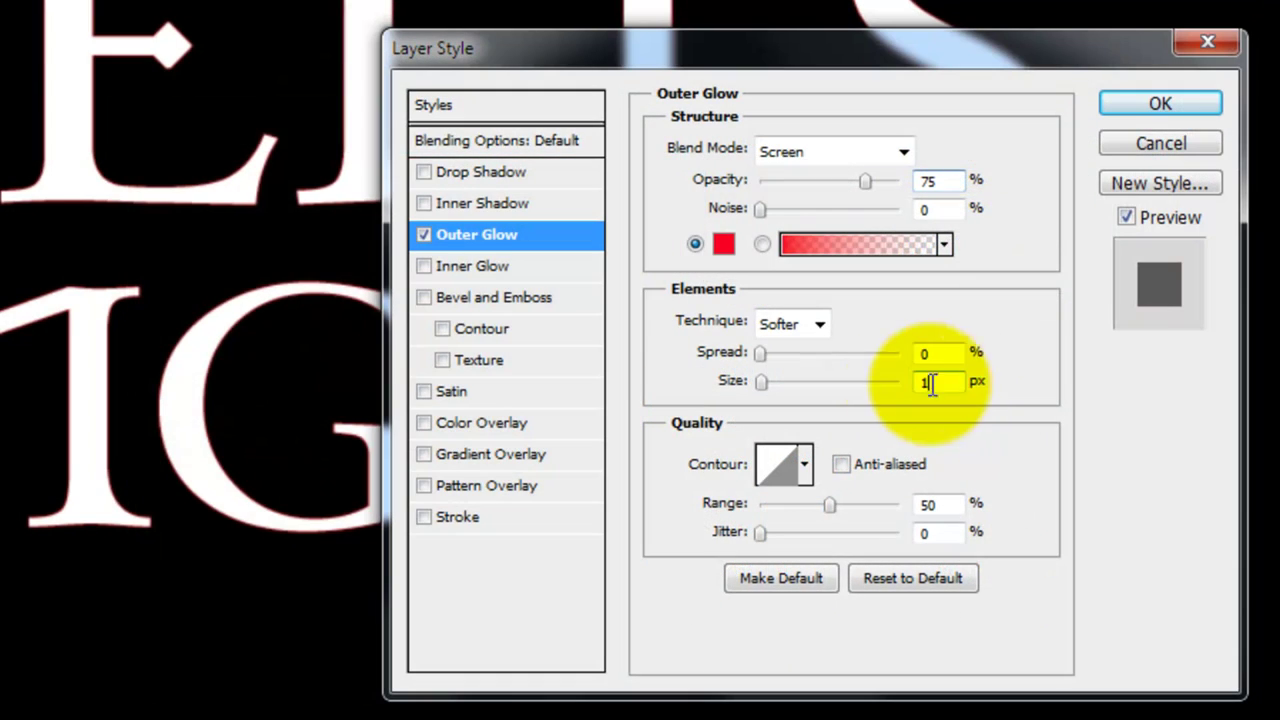
text(10)
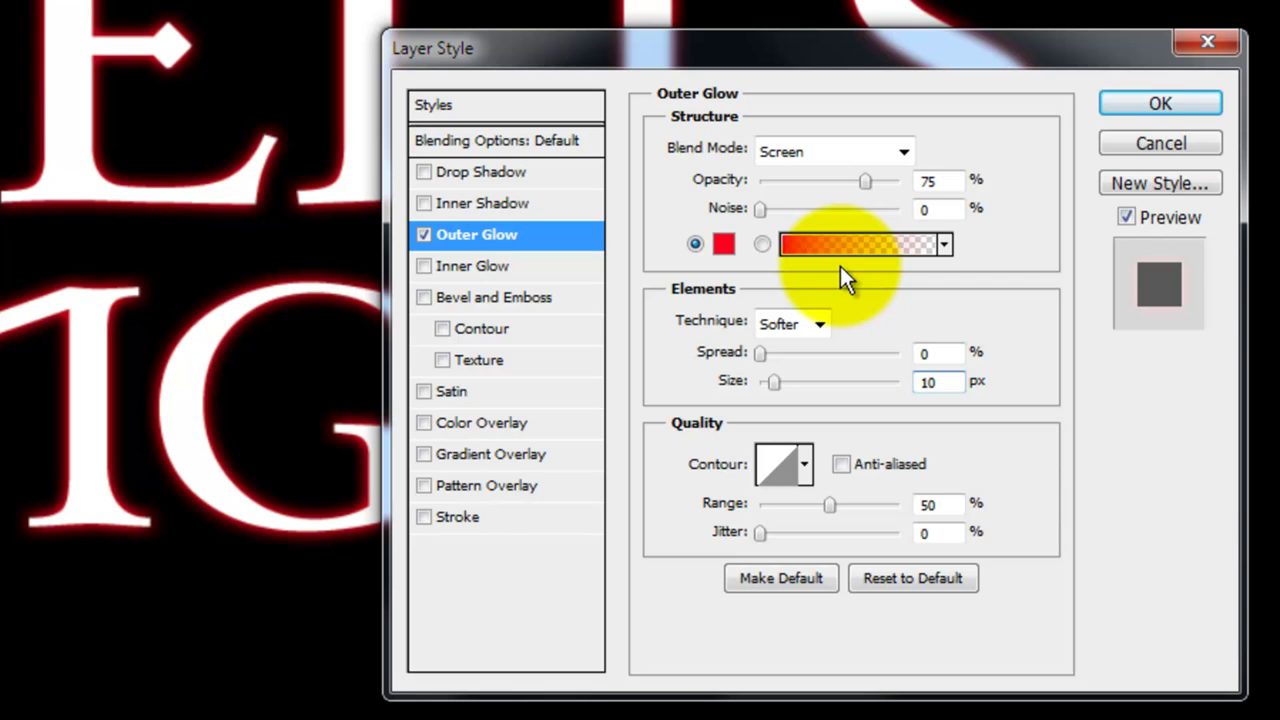
Step: Enable Color Overlay on the text and enter orange hex cd7e2e as its colour
click(480, 424)
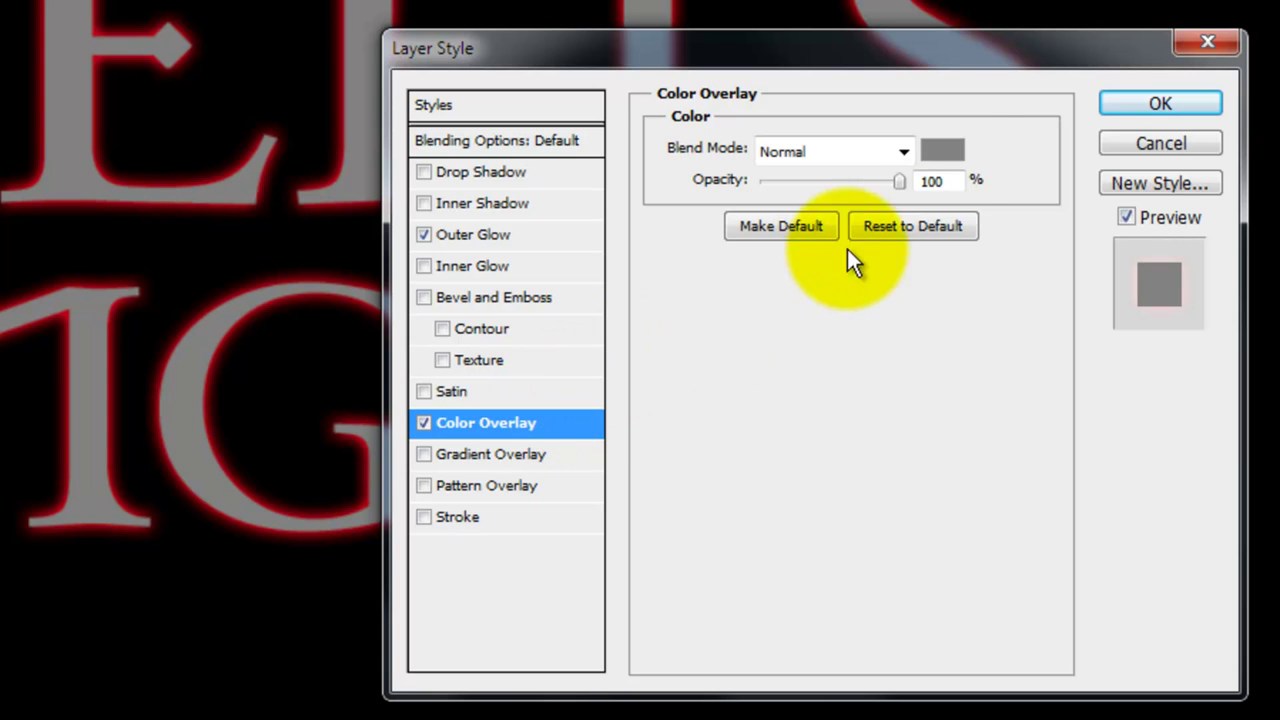
click(944, 155)
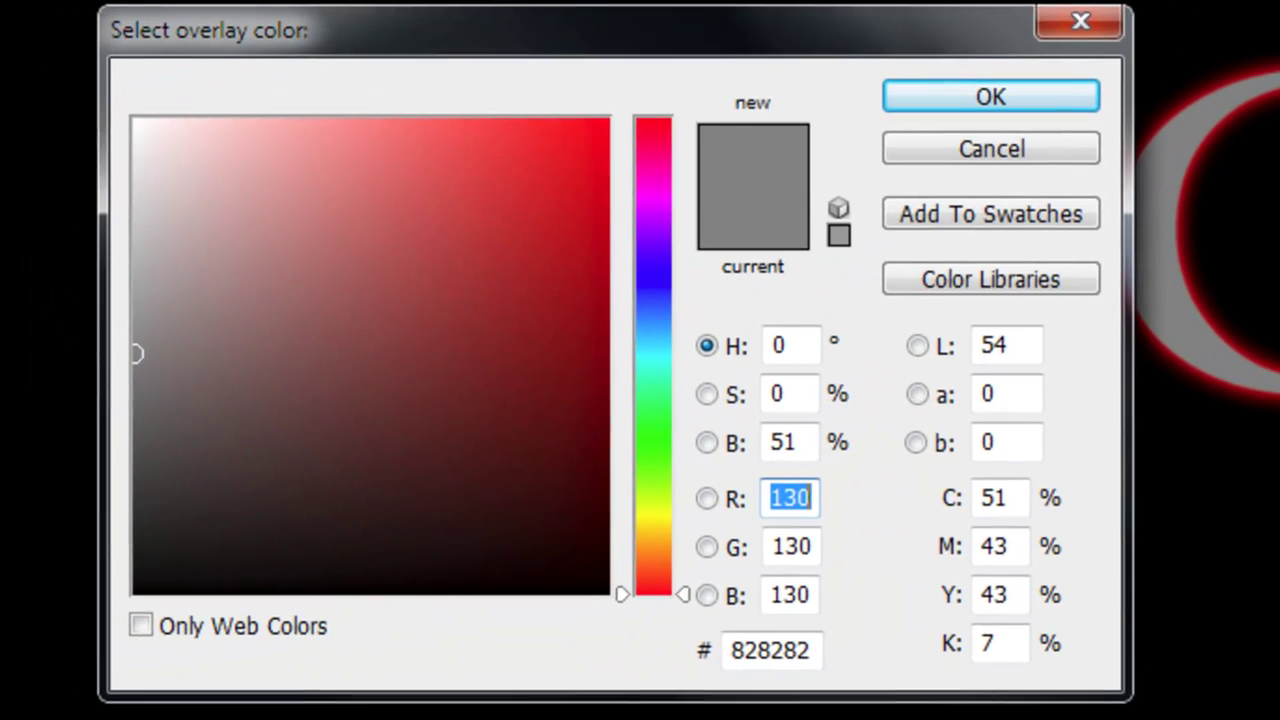
click(805, 650)
drag(805, 650, 497, 641)
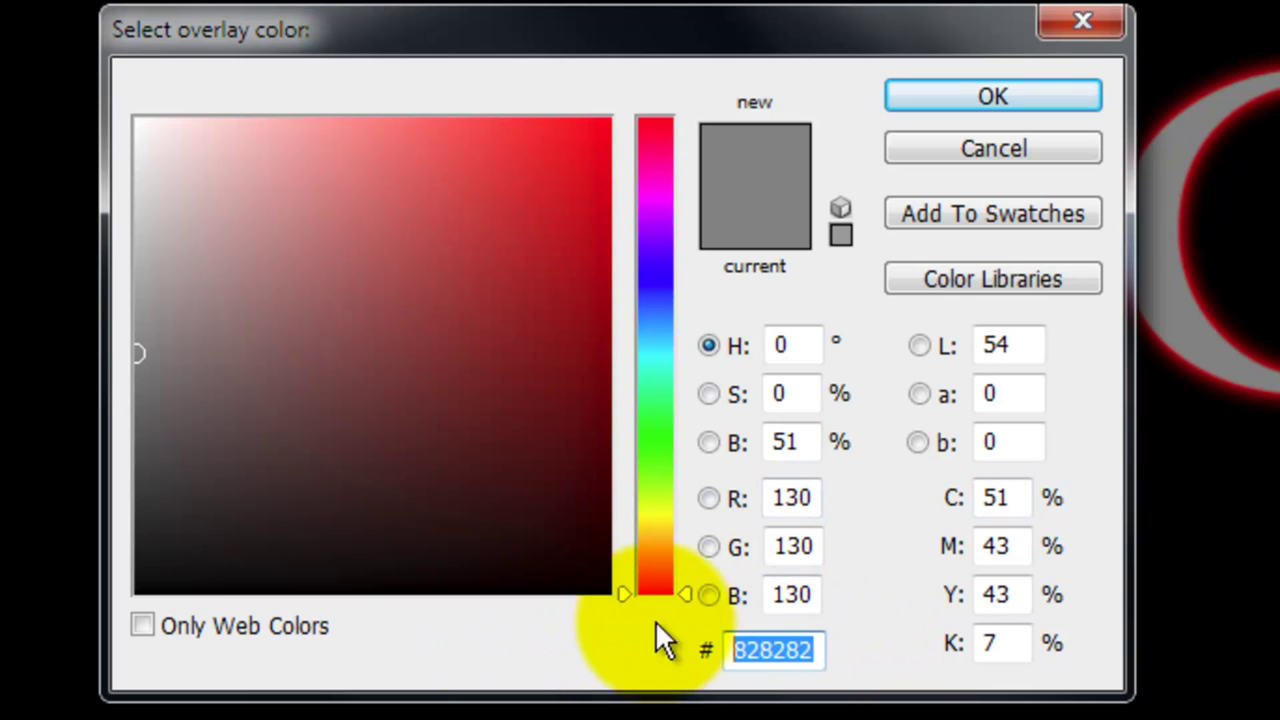
text(cd7e2e)
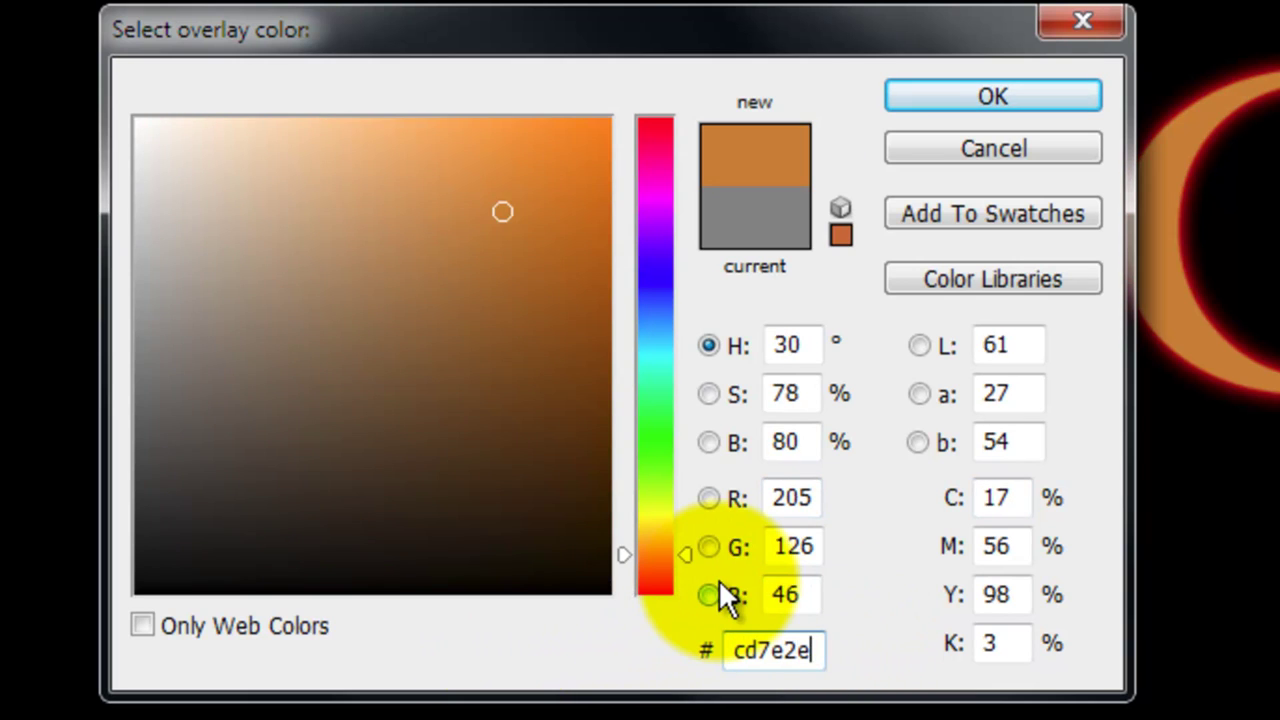
Step: Accept the orange overlay and add a Satin at 100% opacity, distance 6, size 13
click(1006, 92)
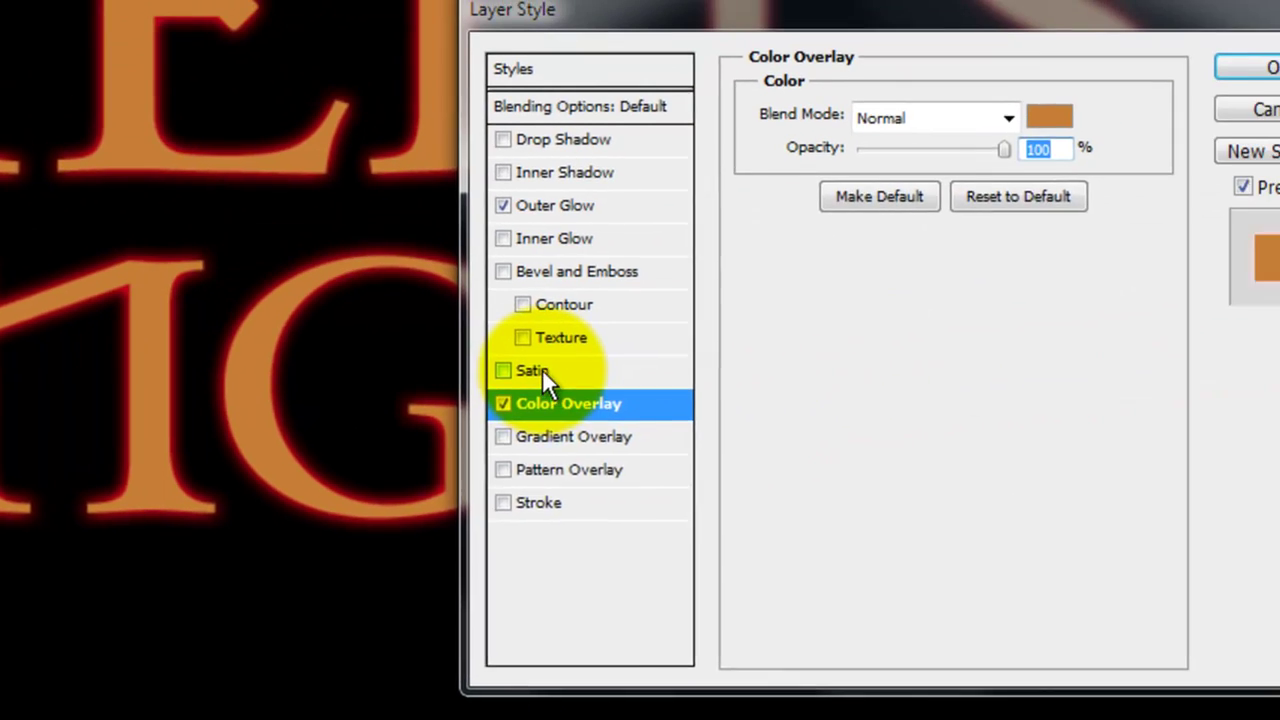
click(455, 384)
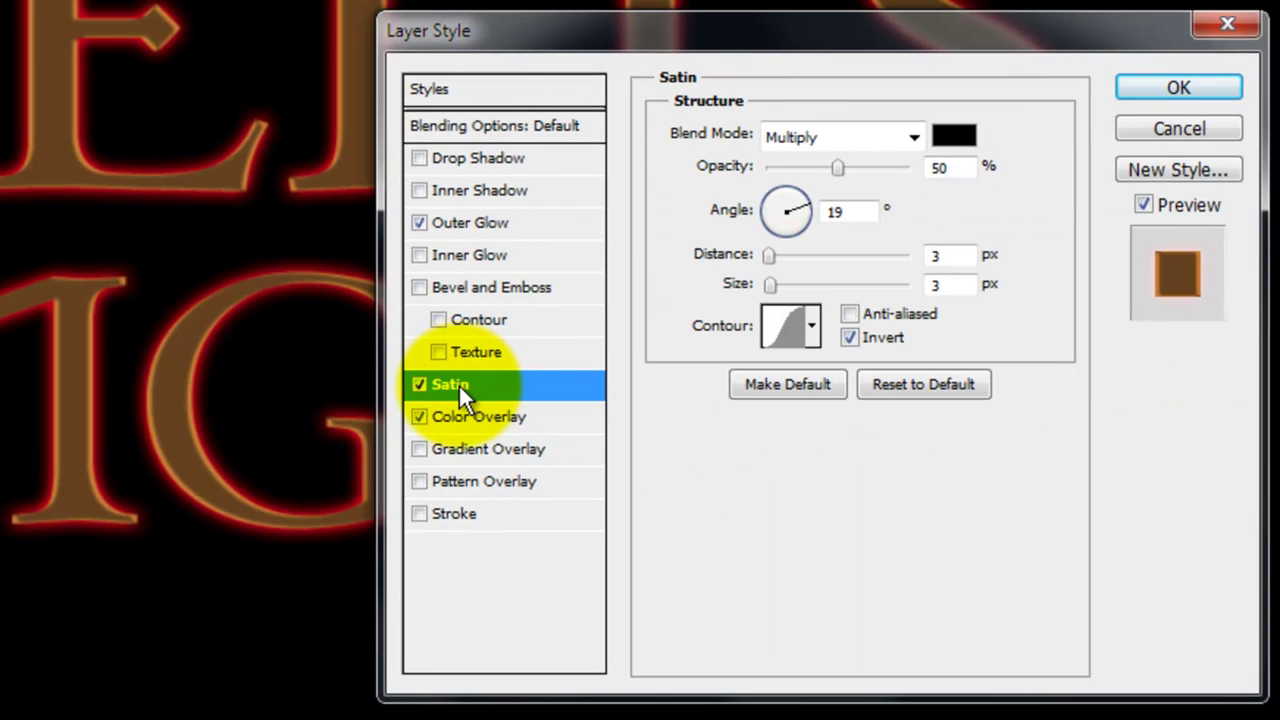
drag(838, 166, 972, 167)
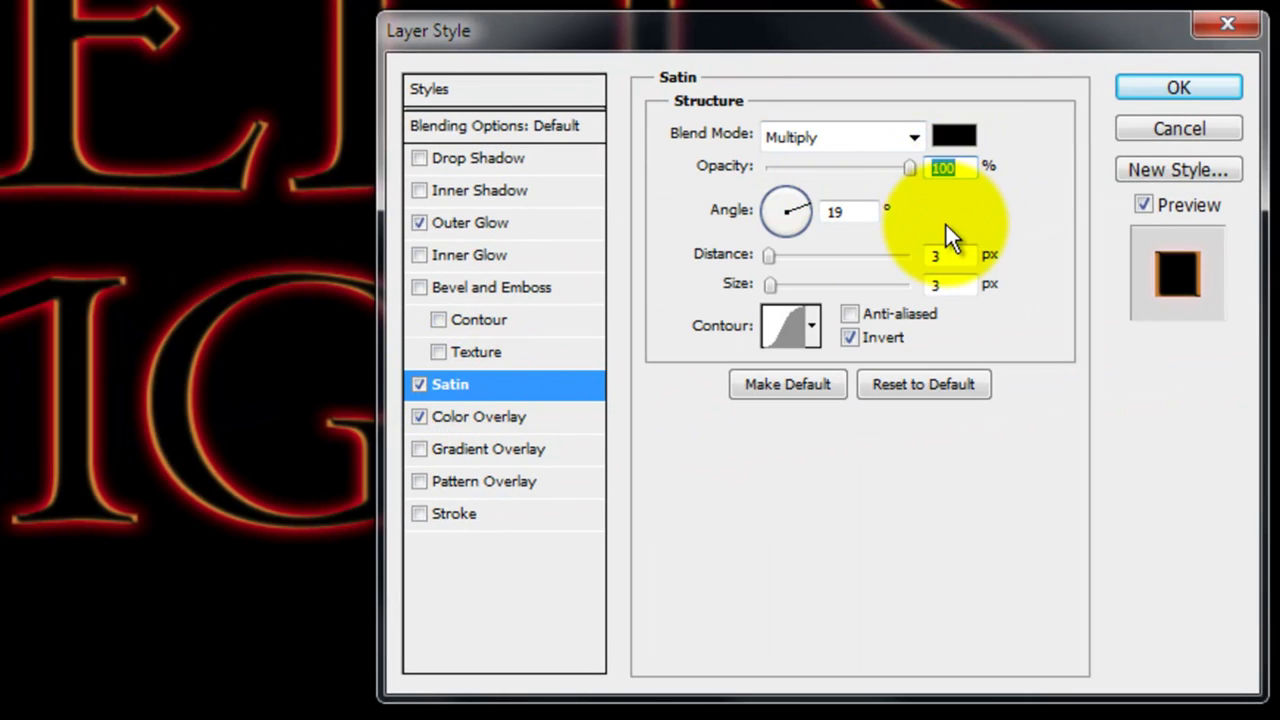
click(953, 256)
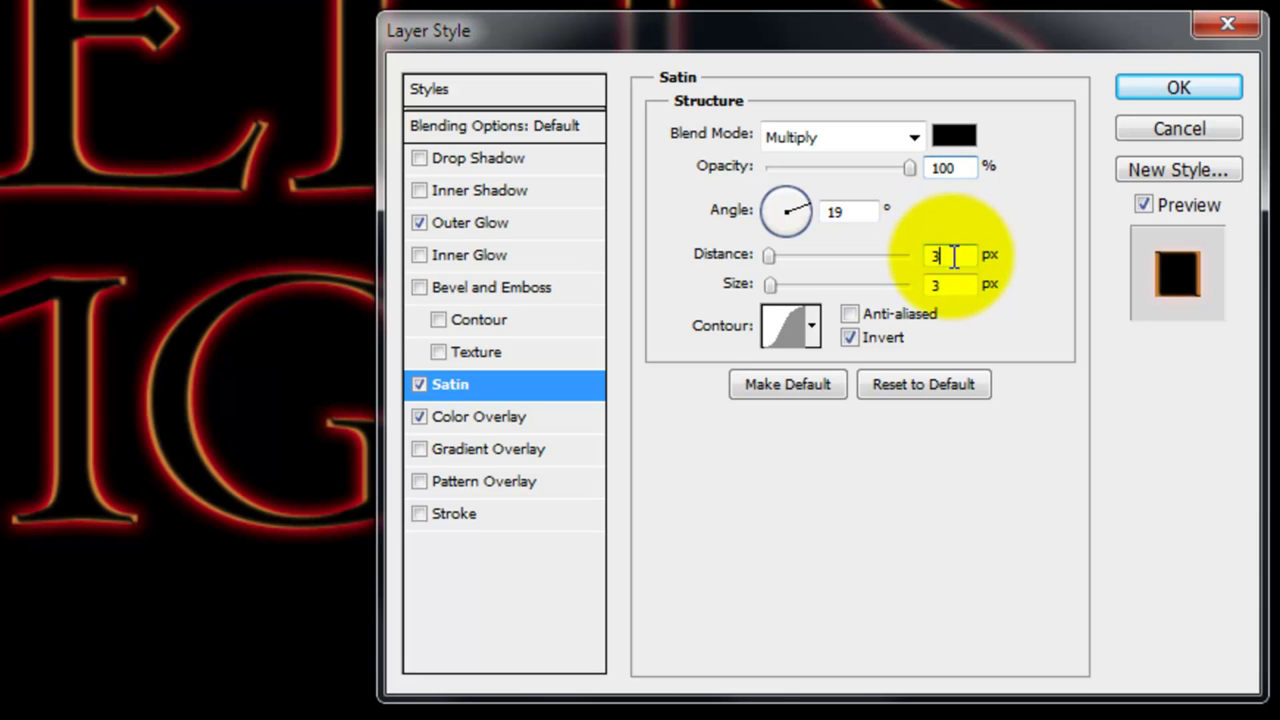
key(BackSpace)
text(6)
click(945, 287)
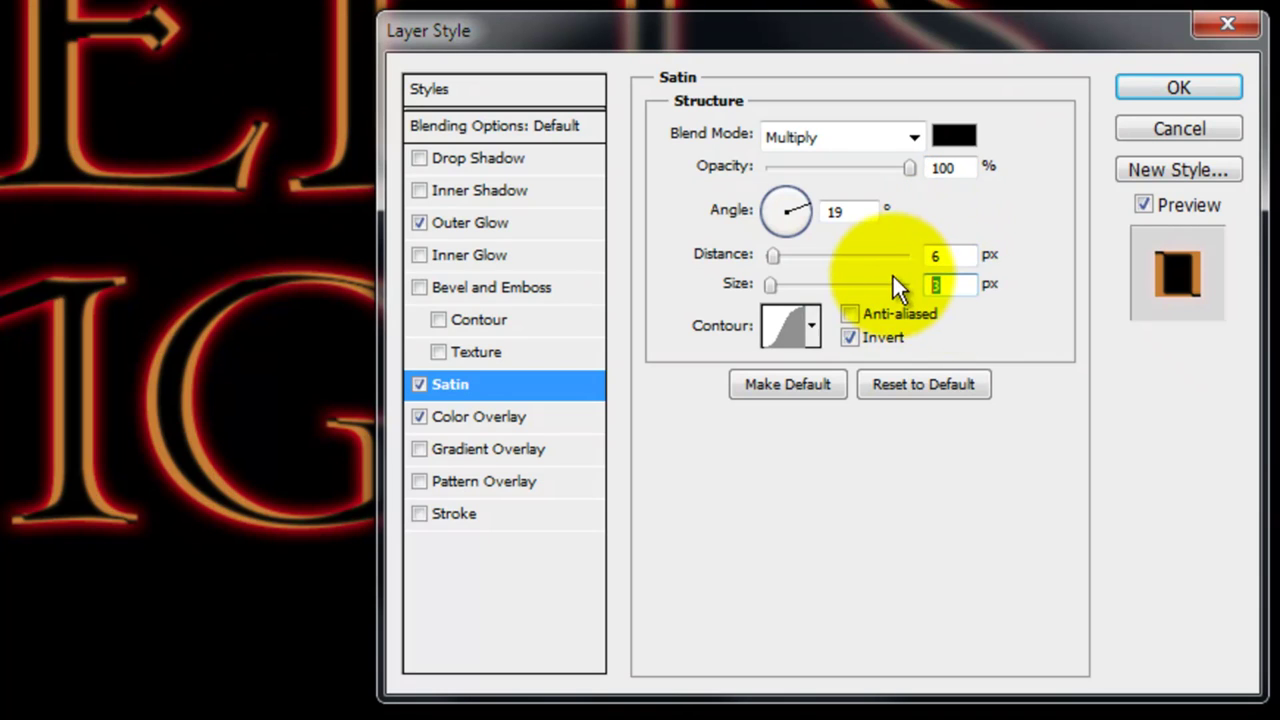
key(BackSpace)
text(13)
Step: Change the Satin colour to dark brown 872d0f
click(954, 135)
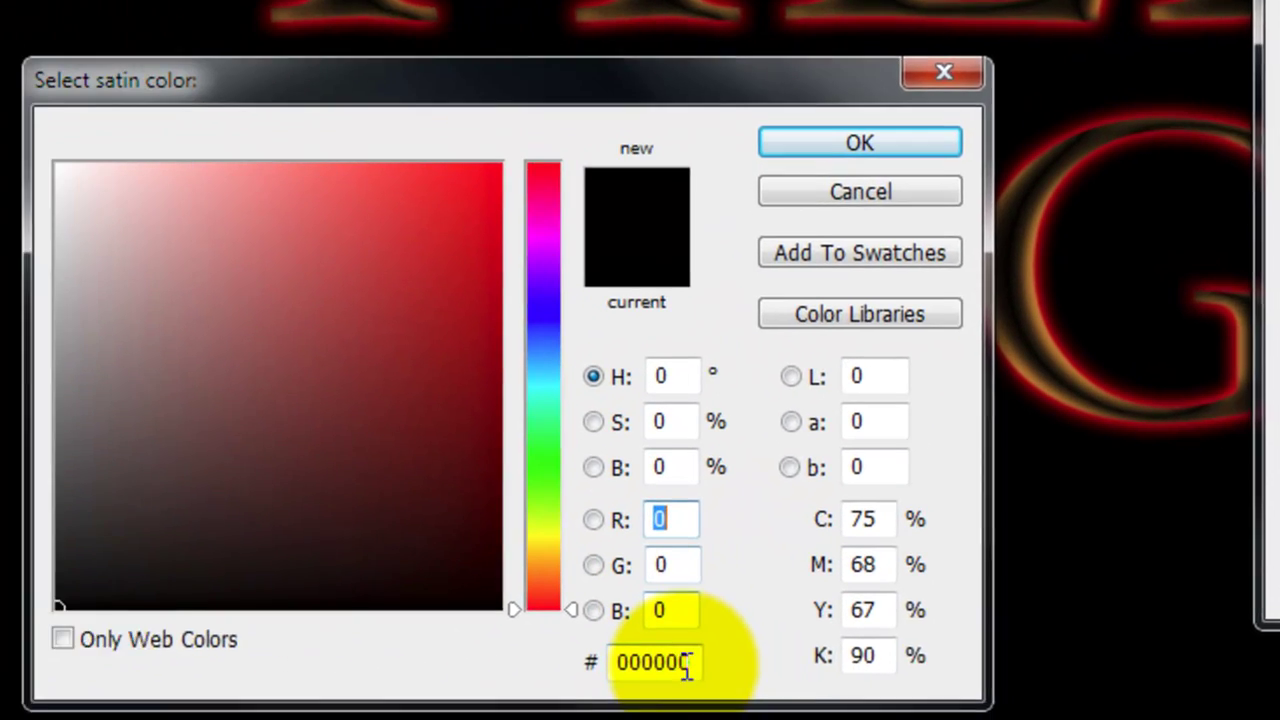
click(680, 663)
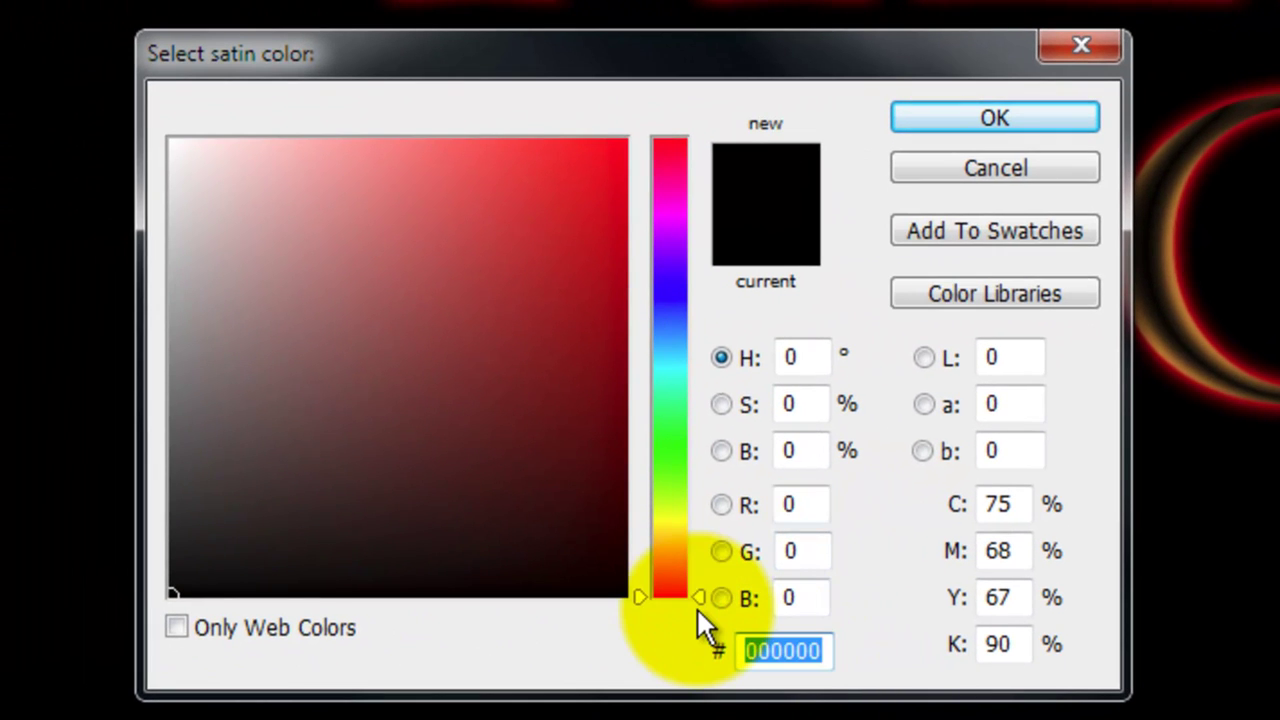
text(872d)
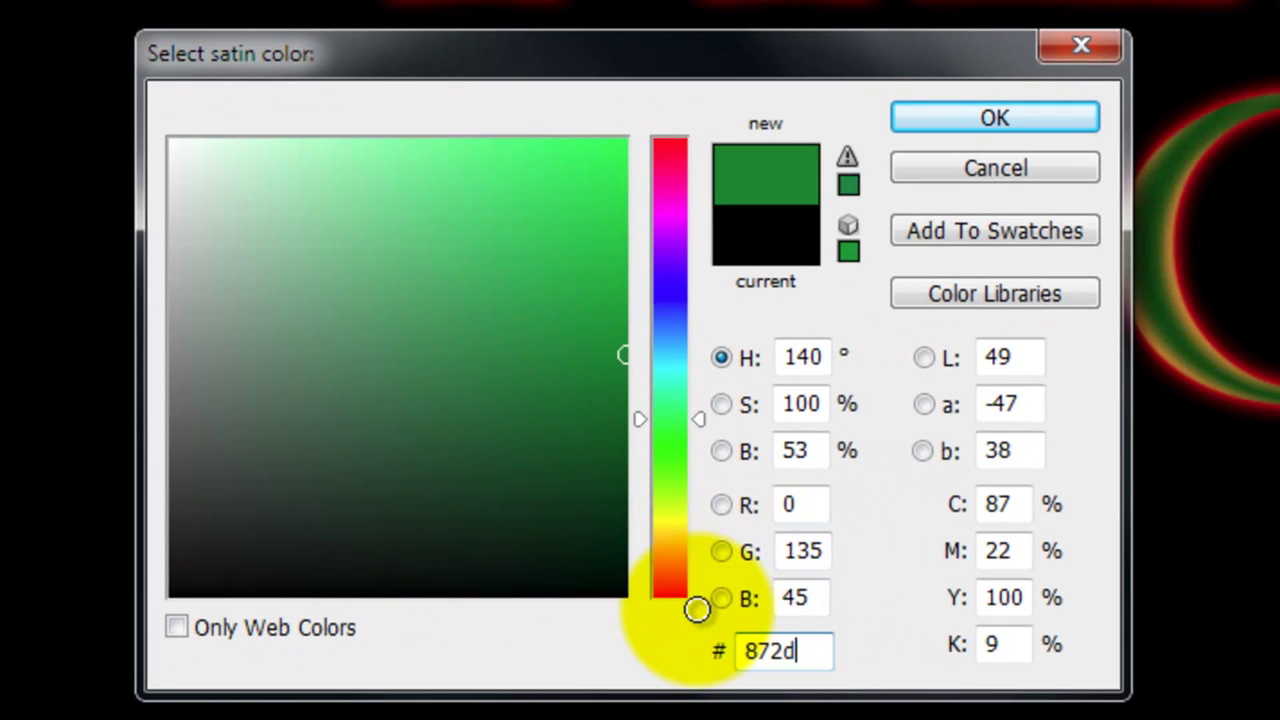
text(0f)
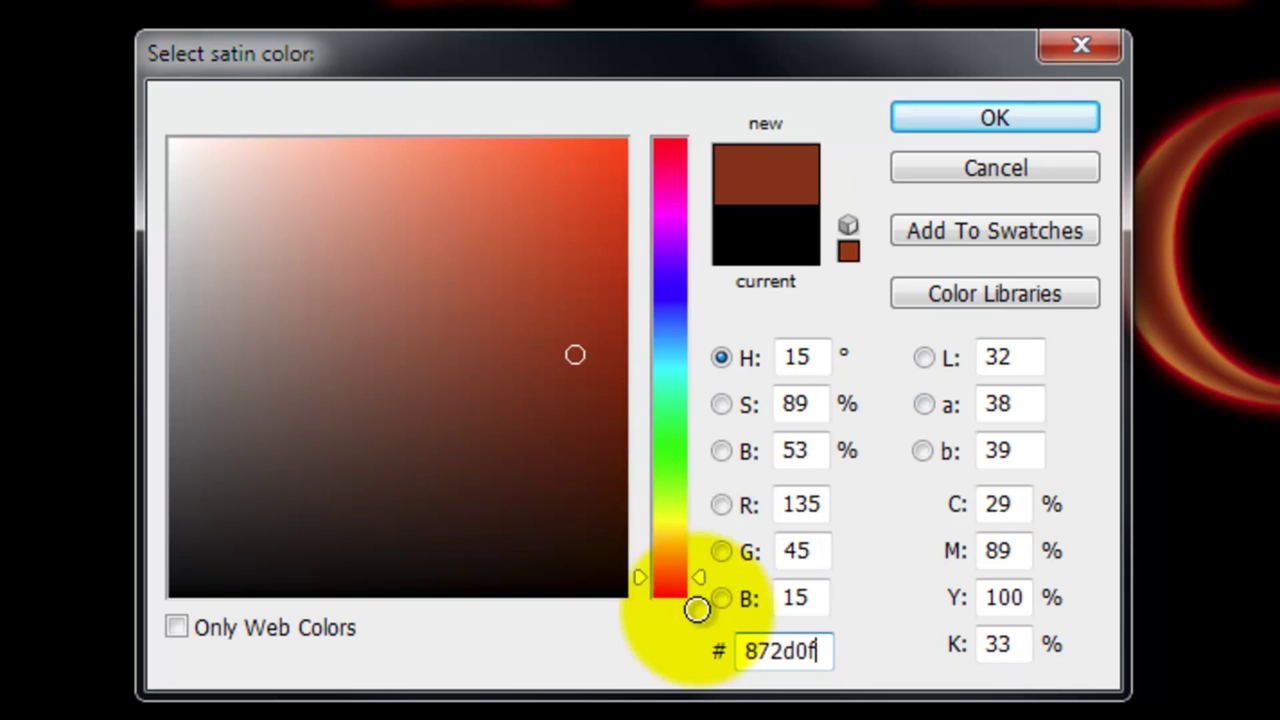
click(986, 118)
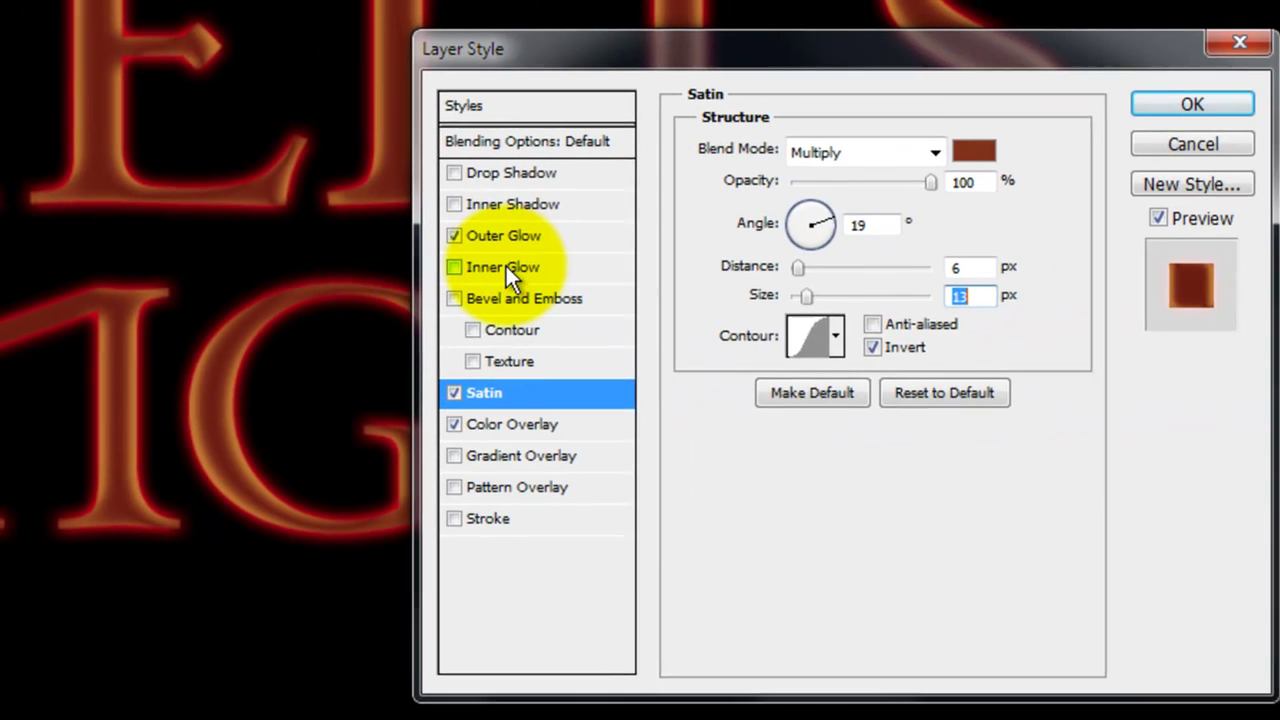
Step: Enable Inner Glow at 100% opacity with Color Dodge blend mode
click(490, 268)
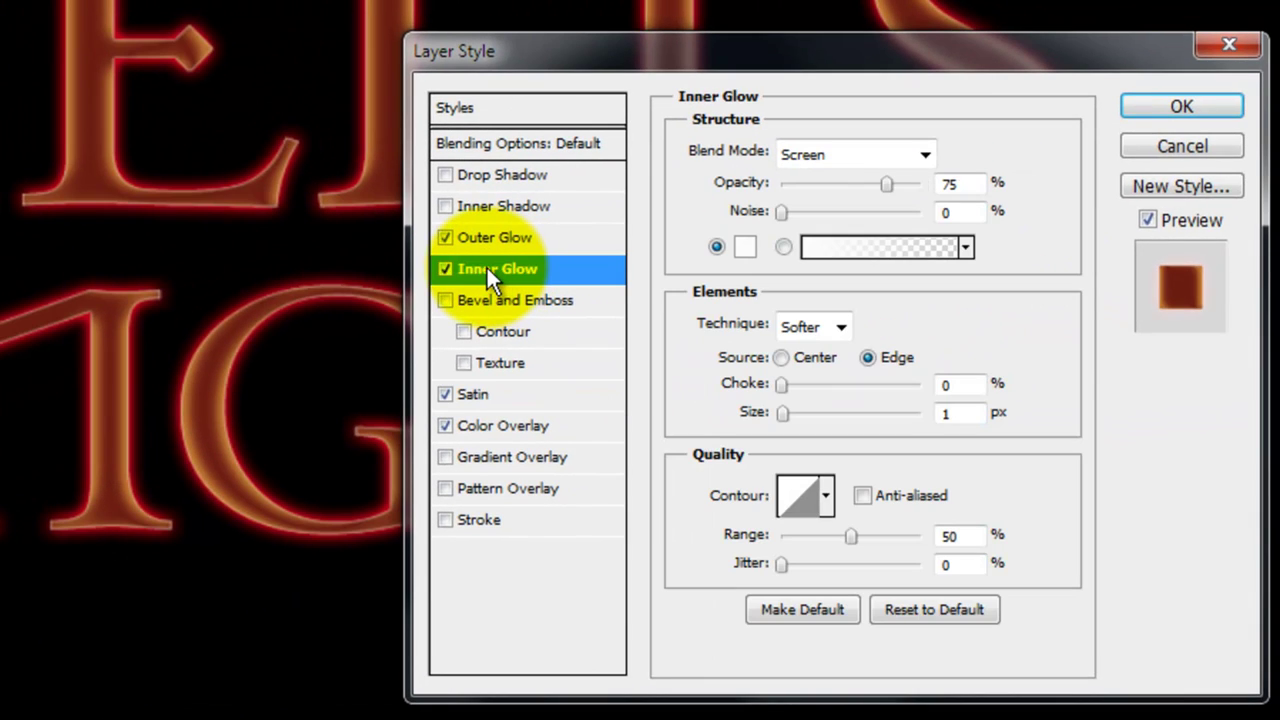
drag(886, 184, 980, 182)
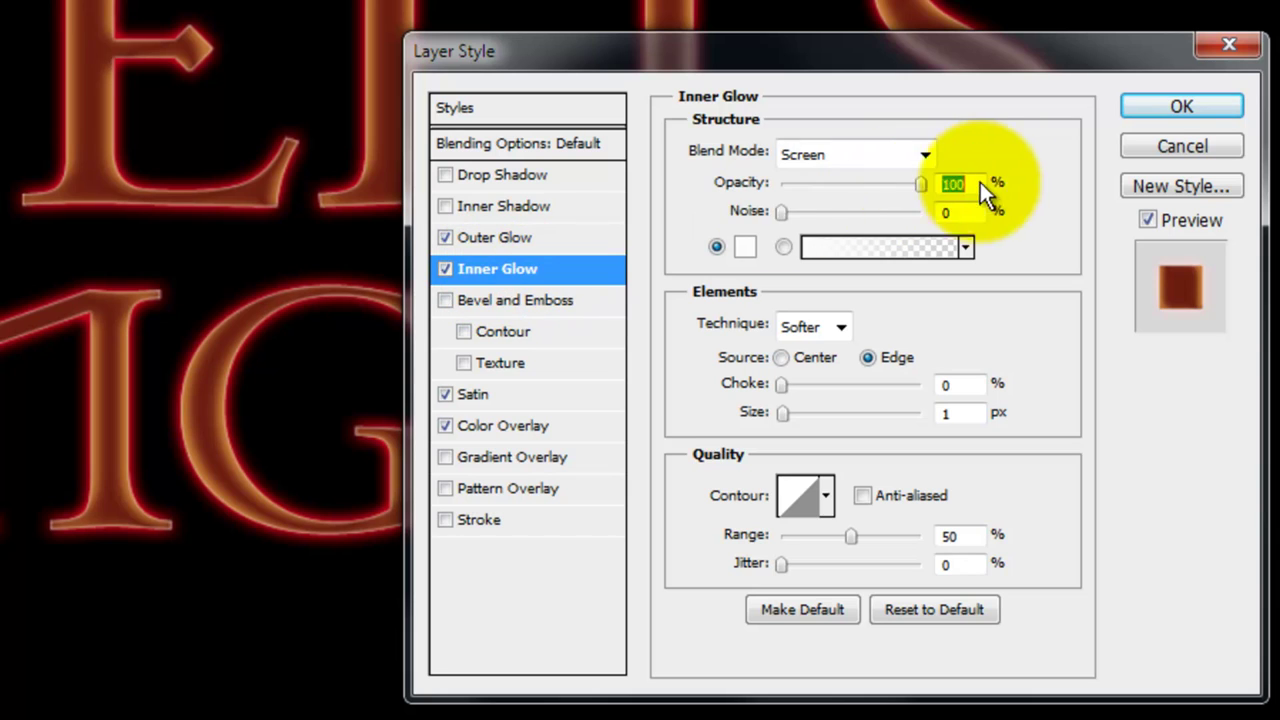
click(922, 156)
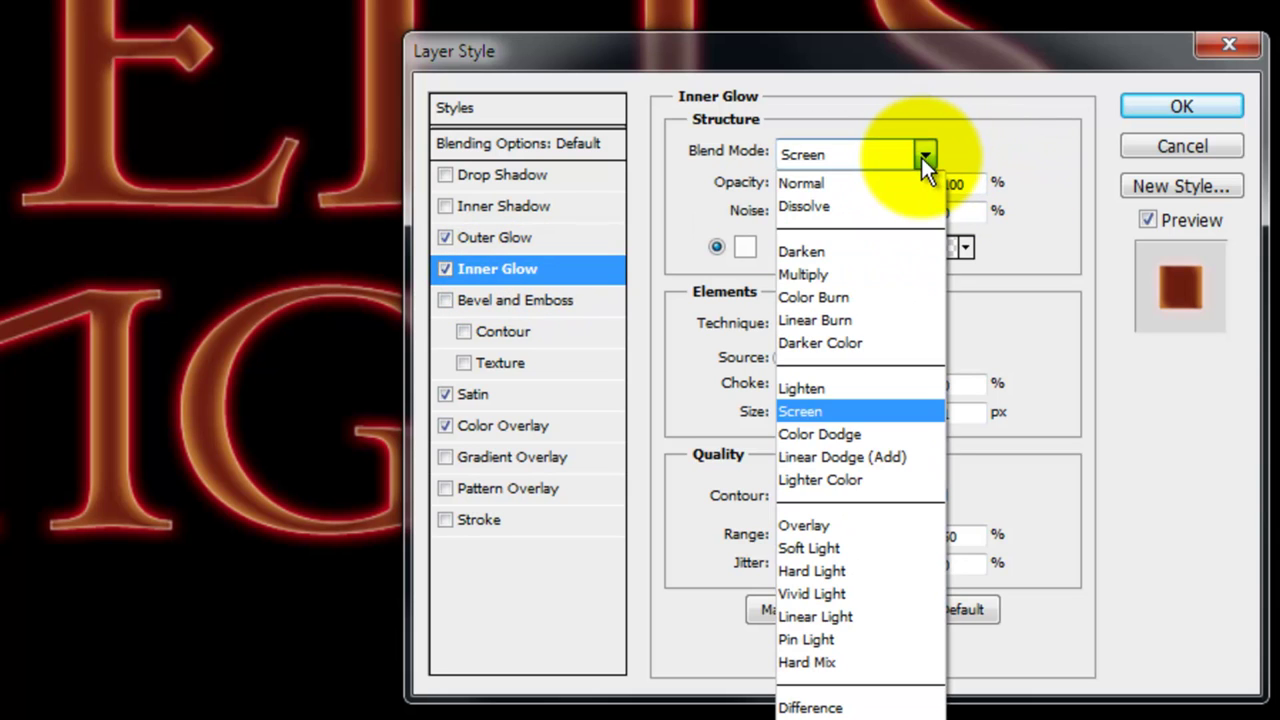
click(823, 433)
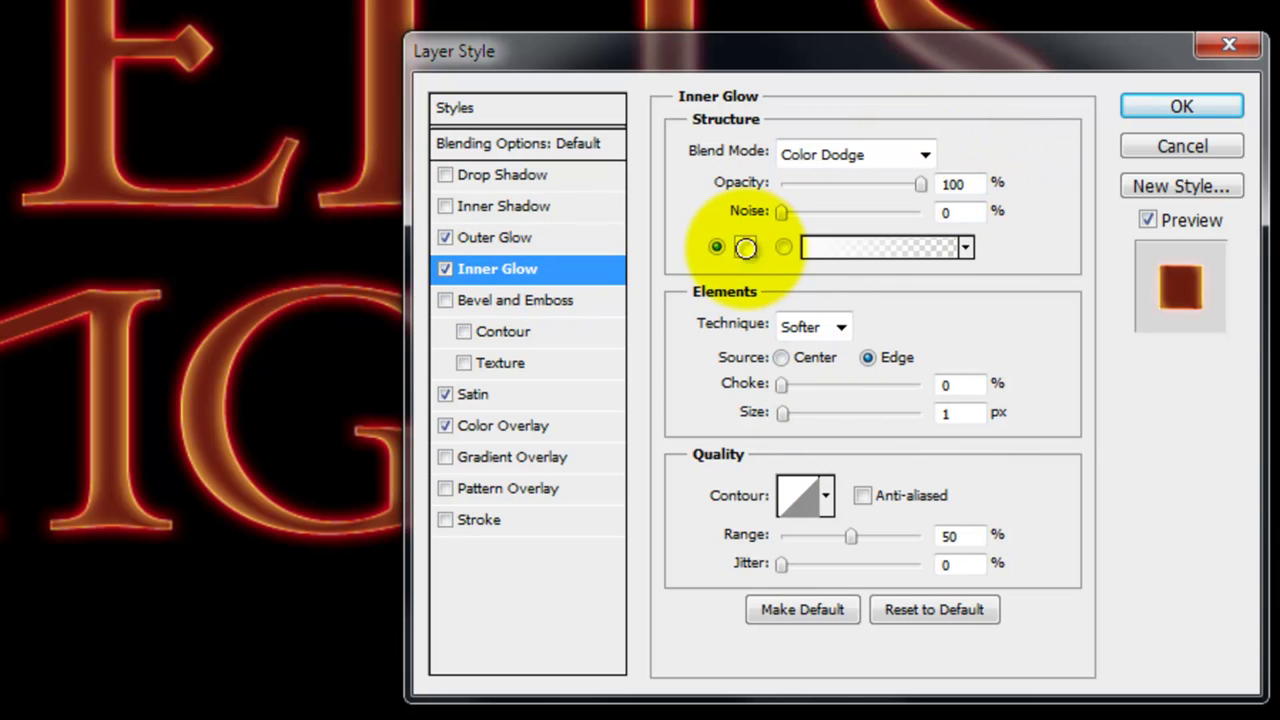
Step: Set the Inner Glow colour to gold e5c23b and size 9 px, then apply the styles
click(745, 248)
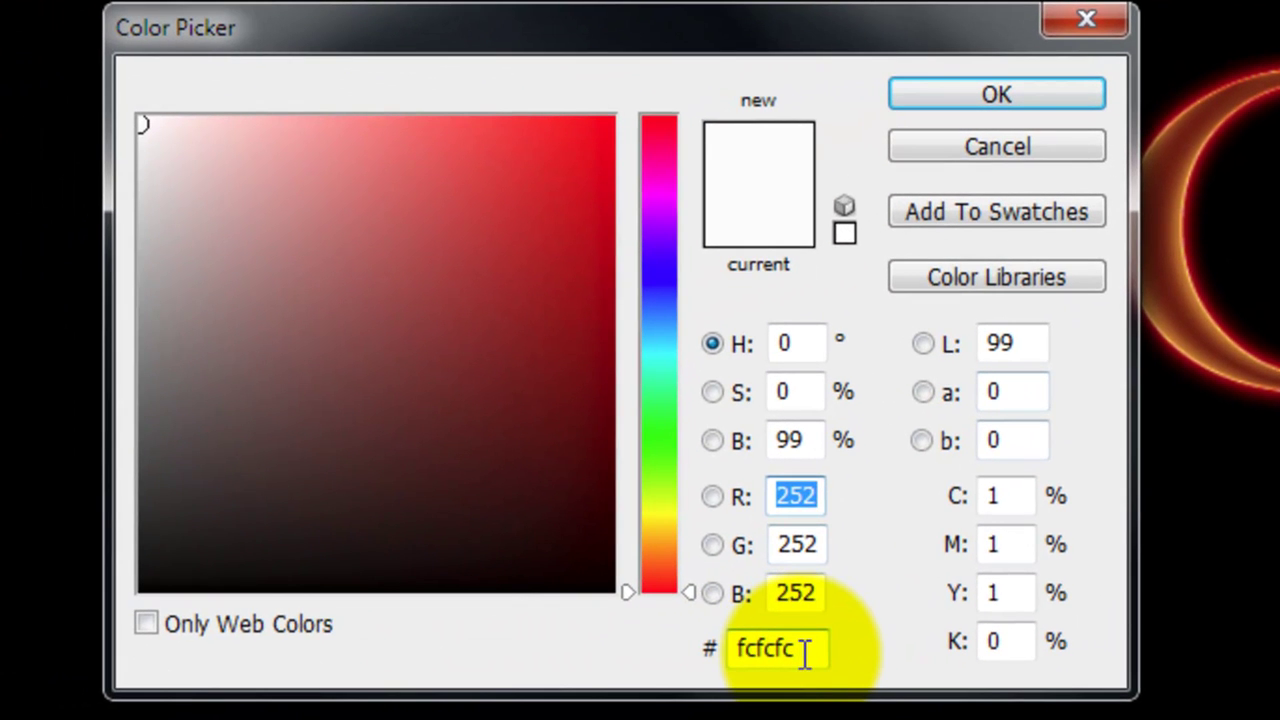
double_click(807, 652)
text(e5c)
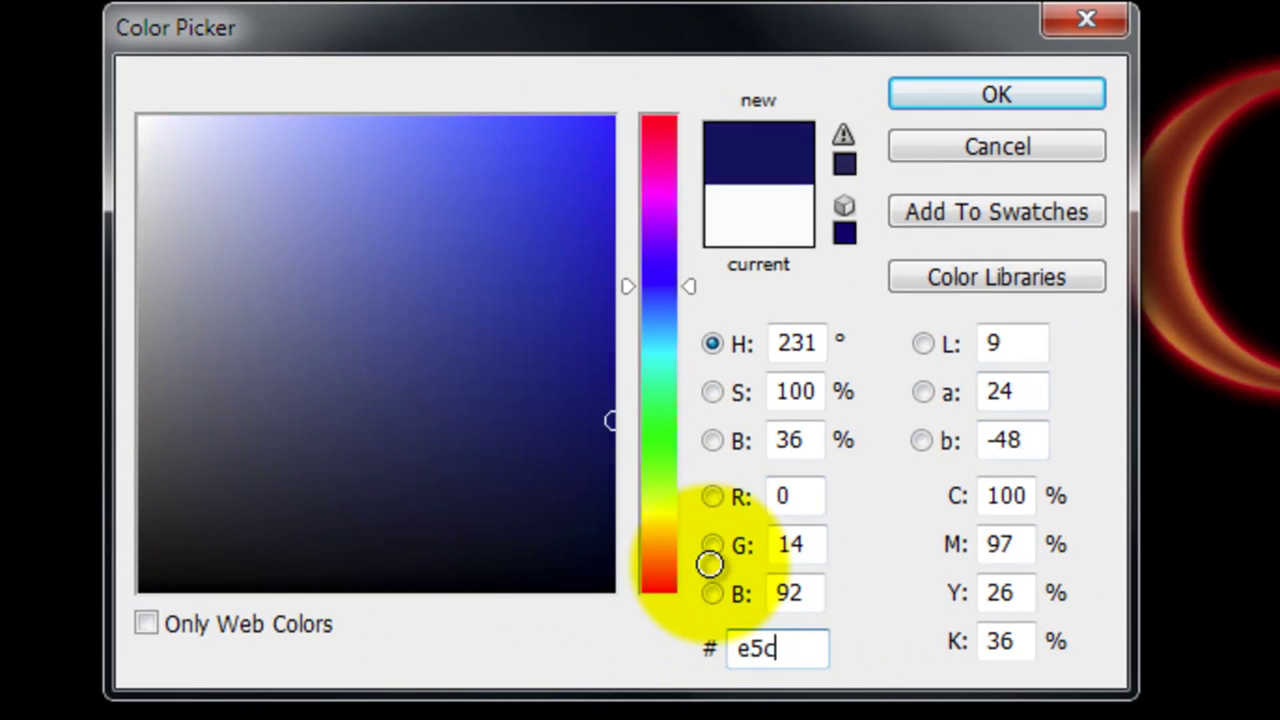
text(23b)
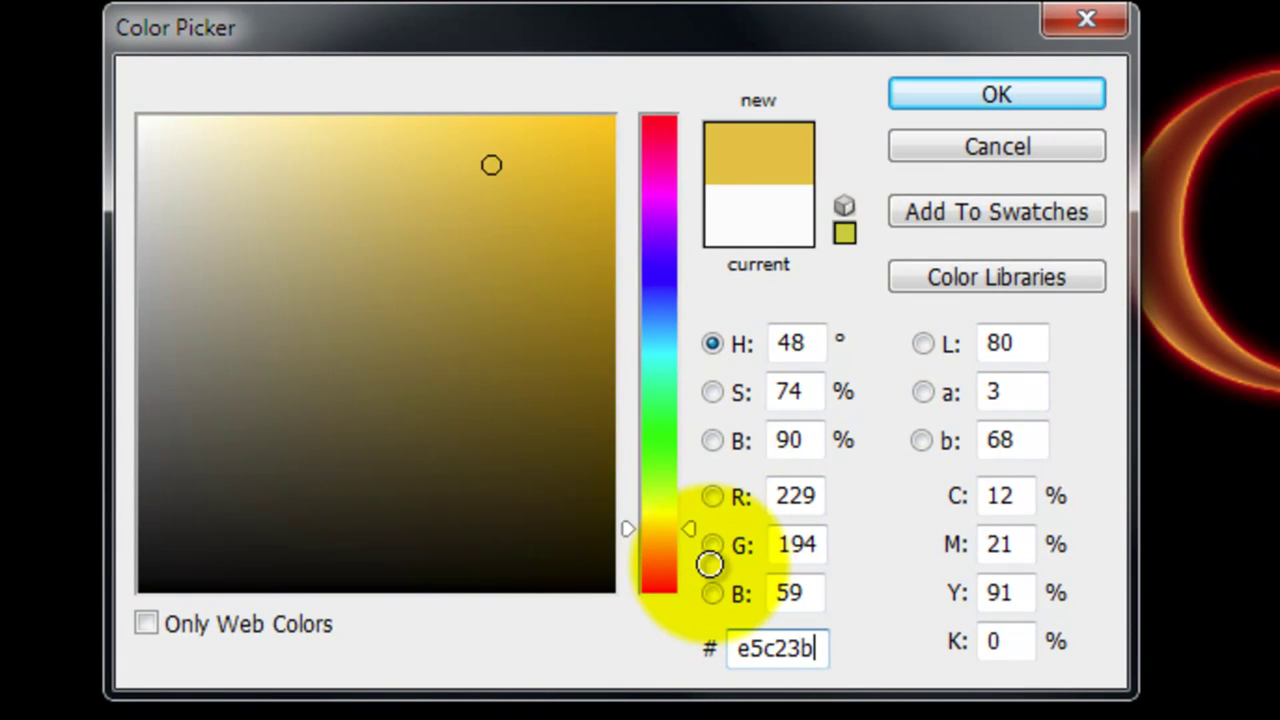
click(987, 94)
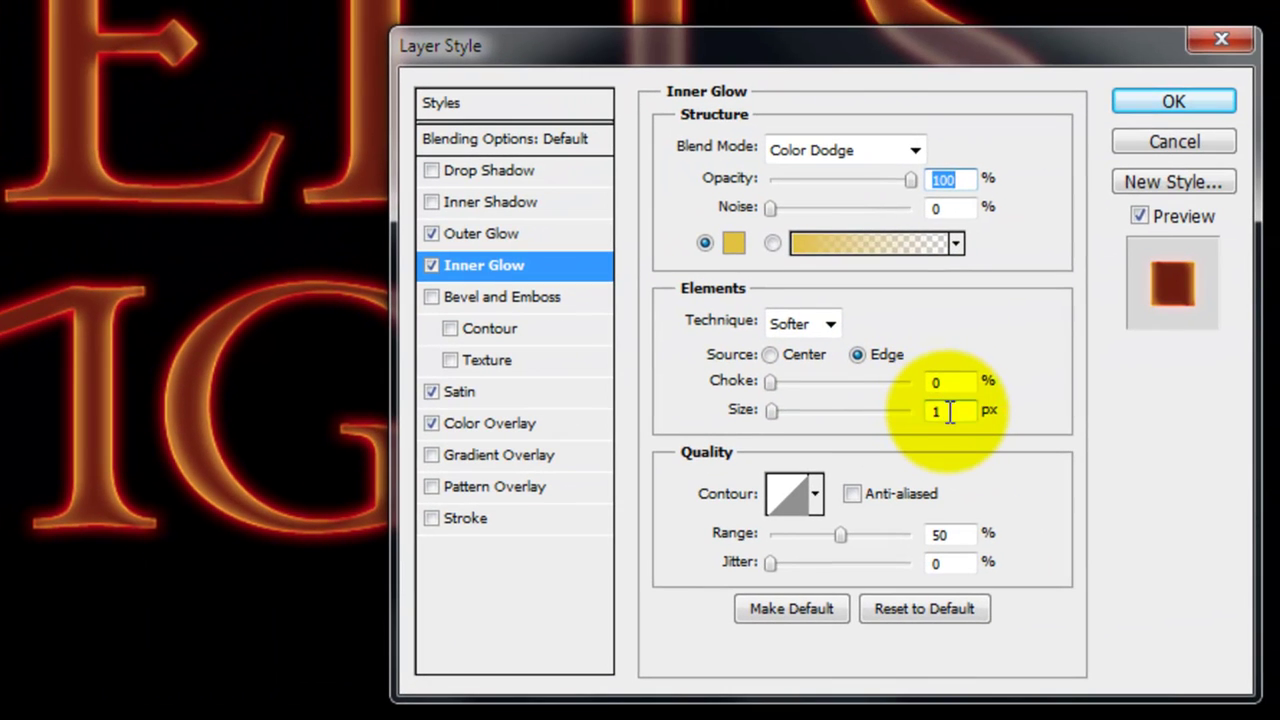
double_click(945, 411)
text(9)
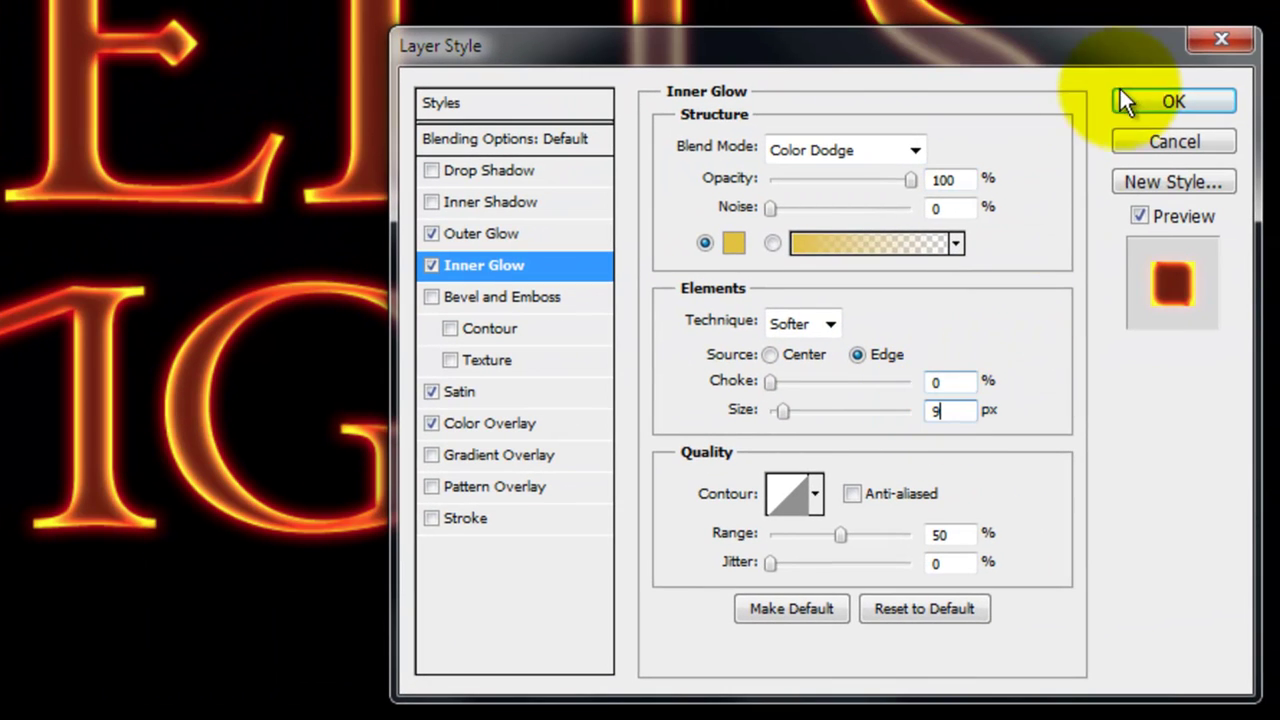
click(1160, 102)
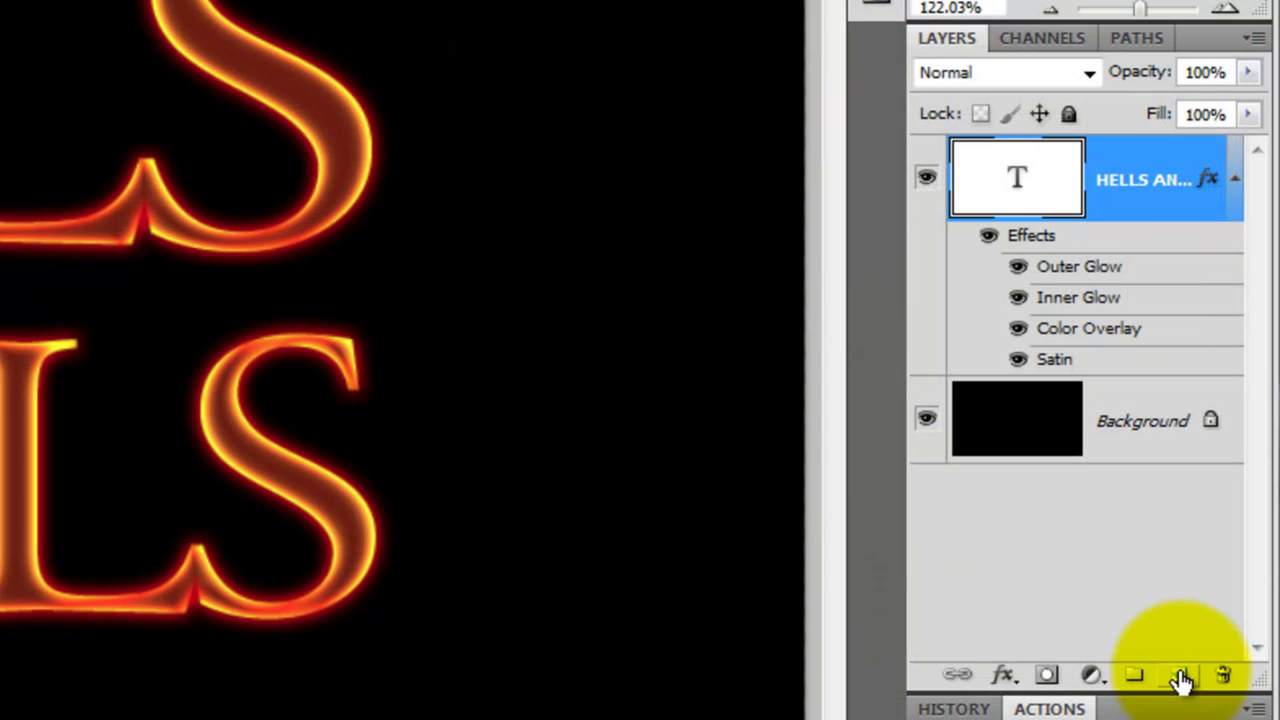
Step: Create Layer 1 above the text layer and merge the two with Ctrl+E
click(1182, 677)
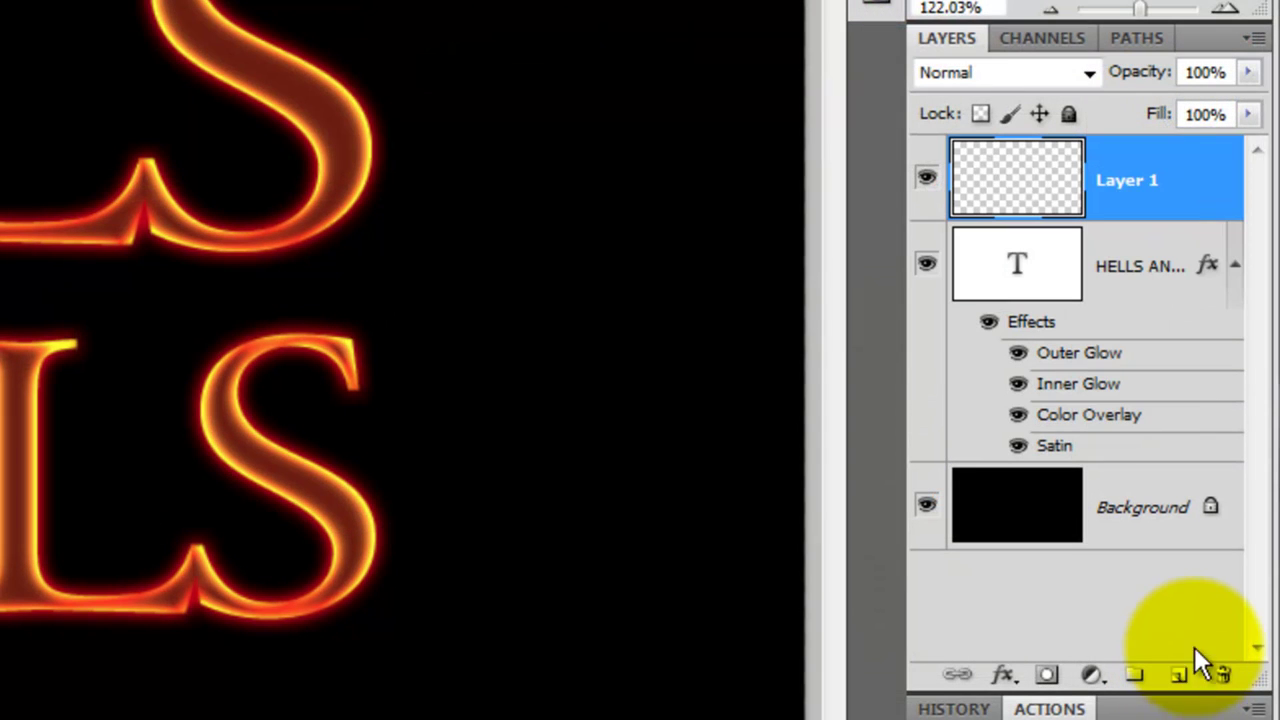
shift+click(1133, 268)
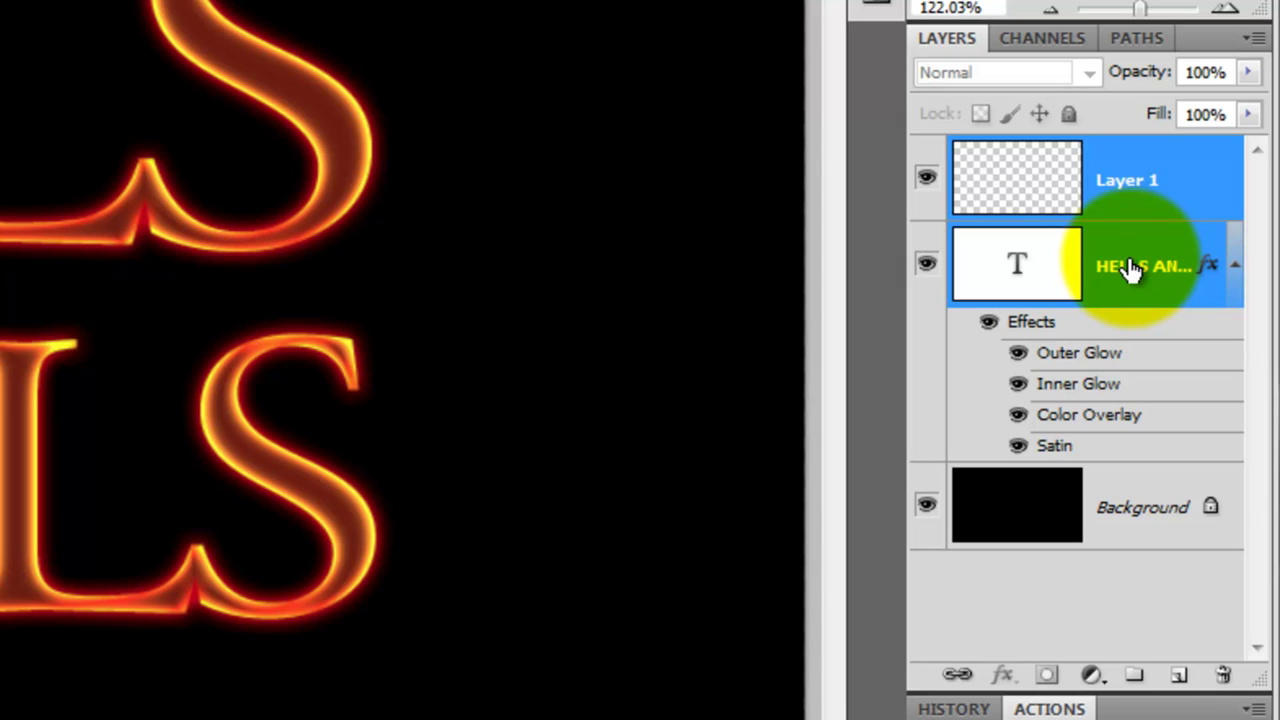
key(ctrl+e)
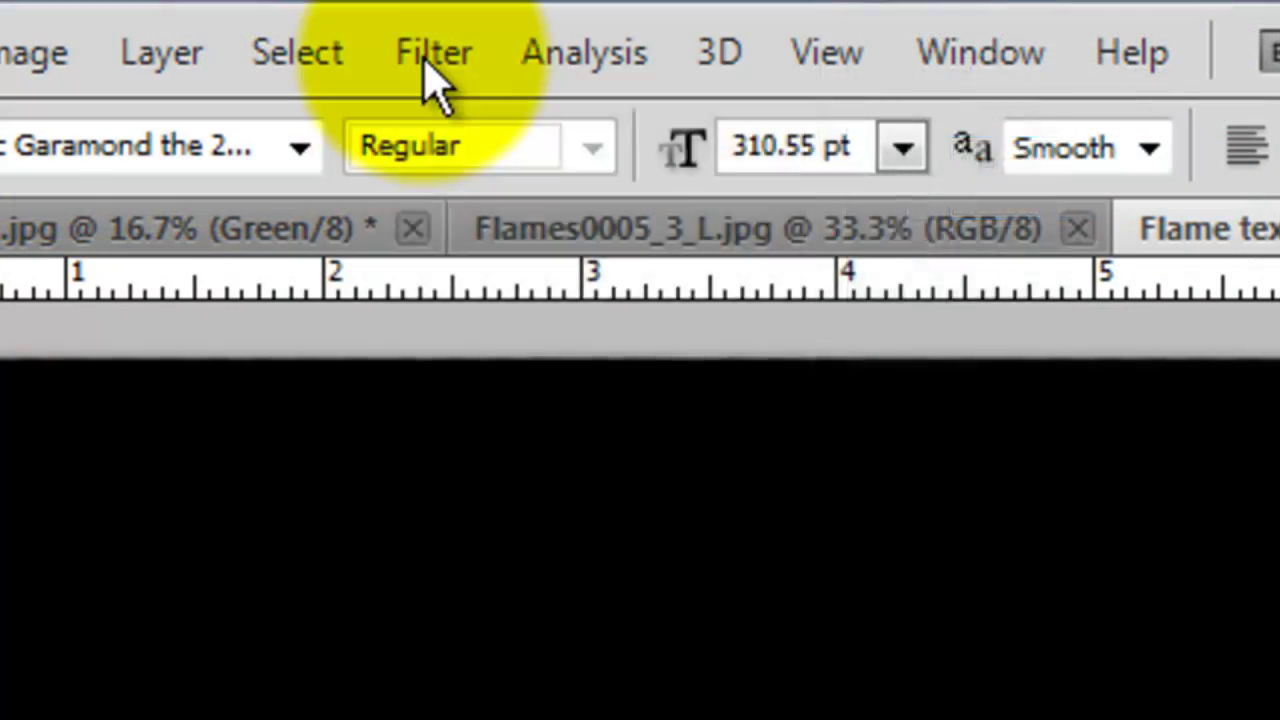
Step: Open Liquify on the merged text, zoom in on the H, and pick Forward Warp
click(428, 55)
click(462, 447)
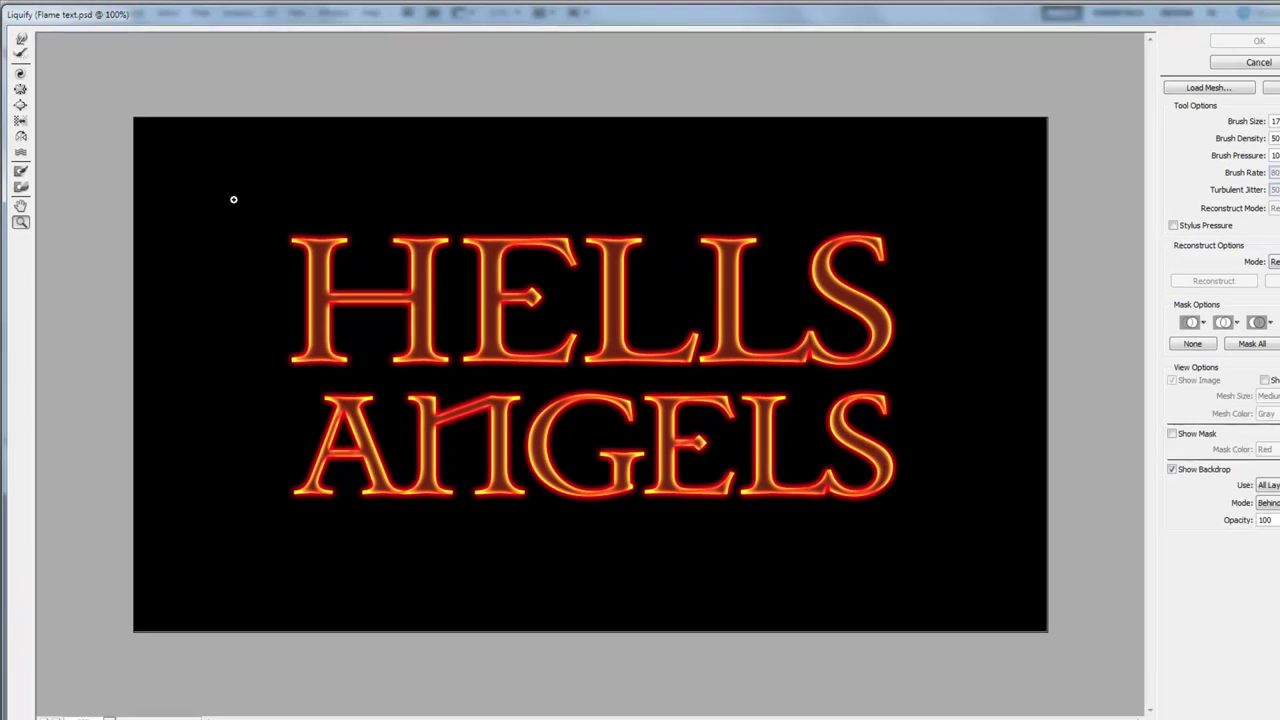
drag(233, 199, 366, 288)
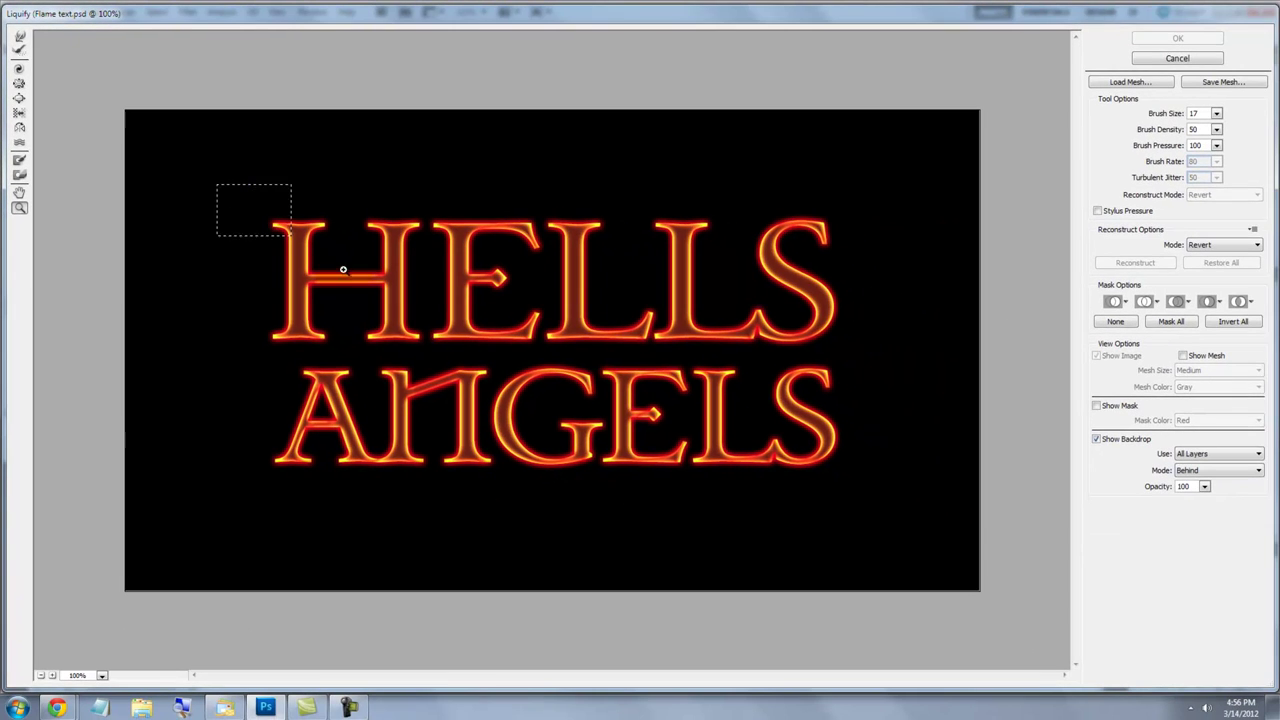
drag(453, 362, 460, 366)
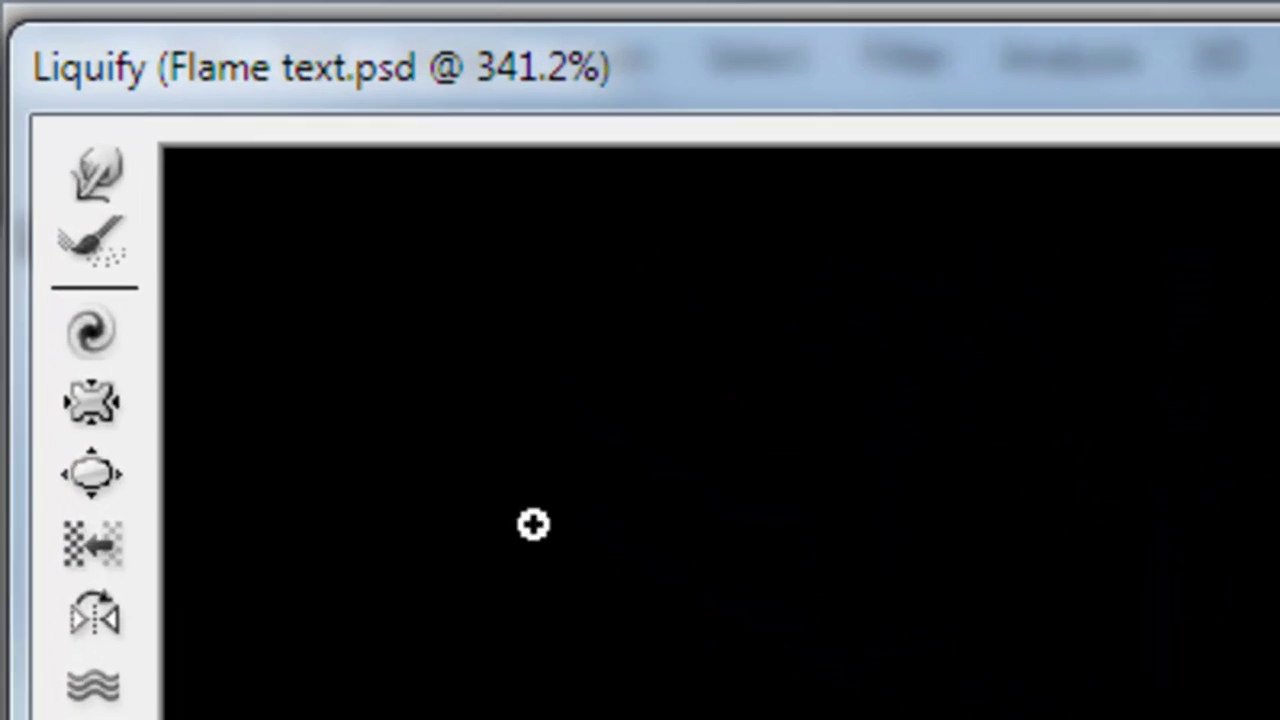
click(20, 37)
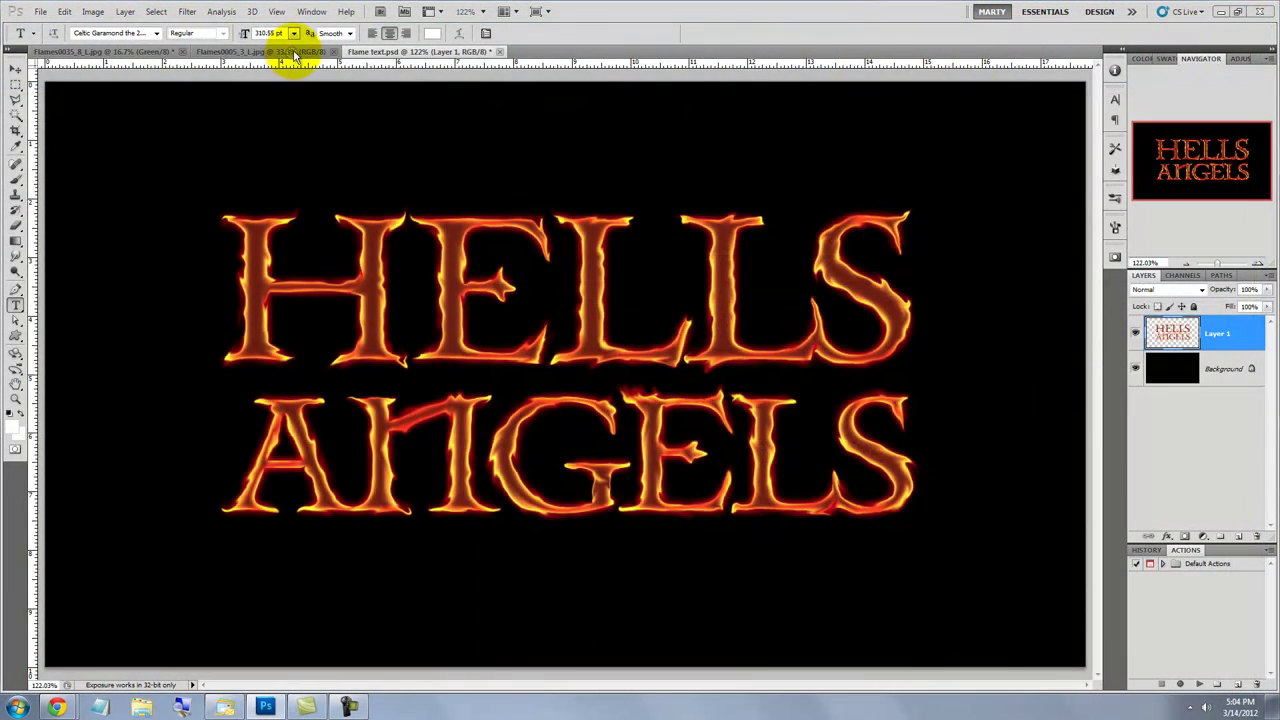
Step: Copy the whole Flames0005 photo and paste it into Flame text.psd as a new layer
click(292, 52)
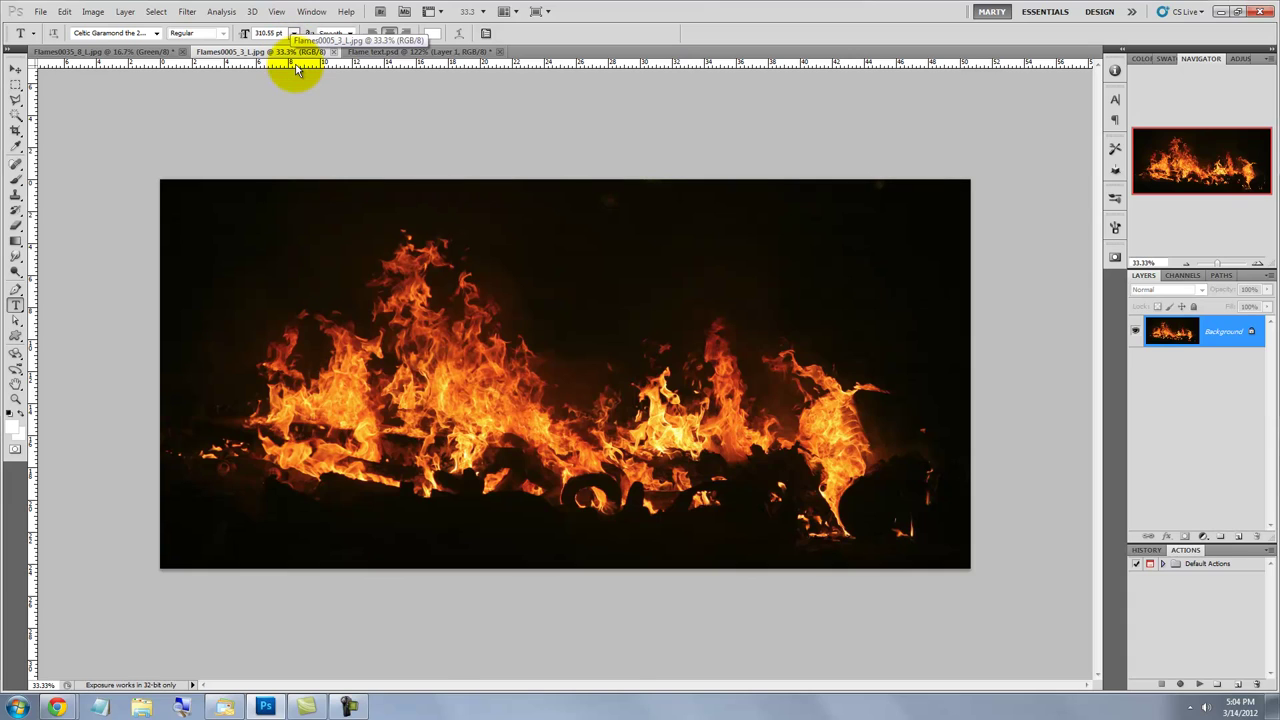
key(ctrl+a)
key(ctrl+c)
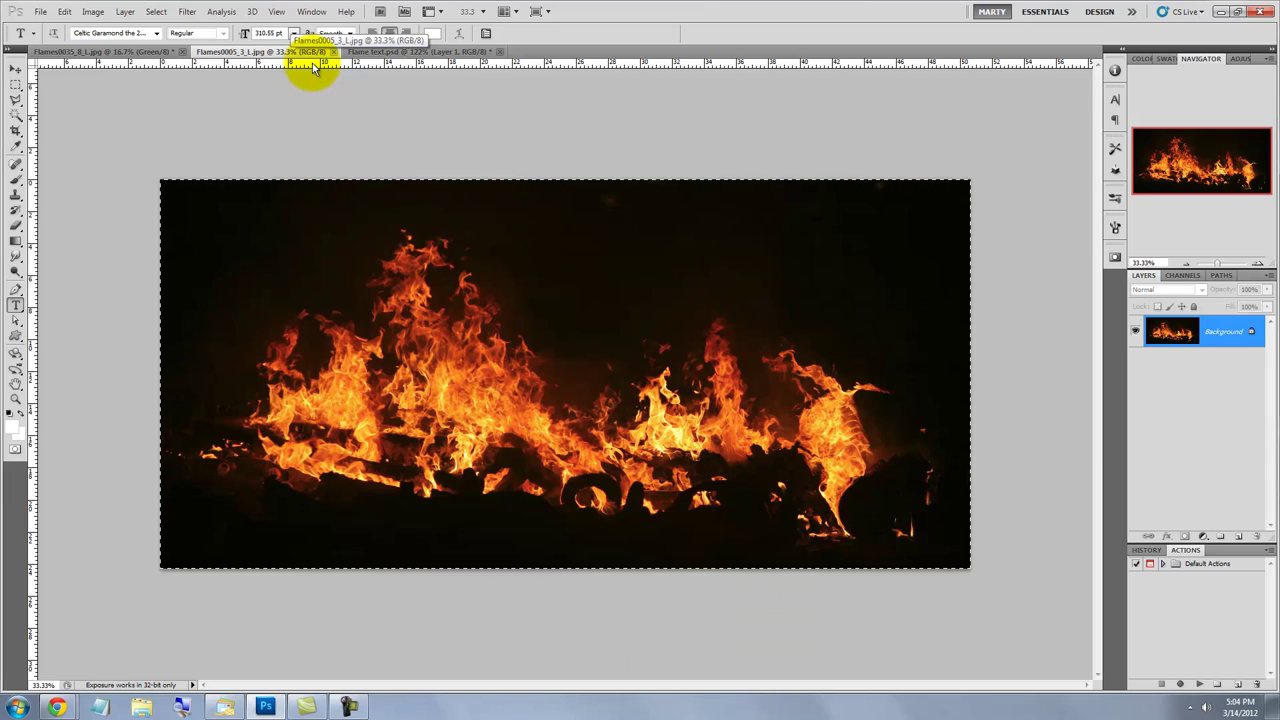
click(388, 52)
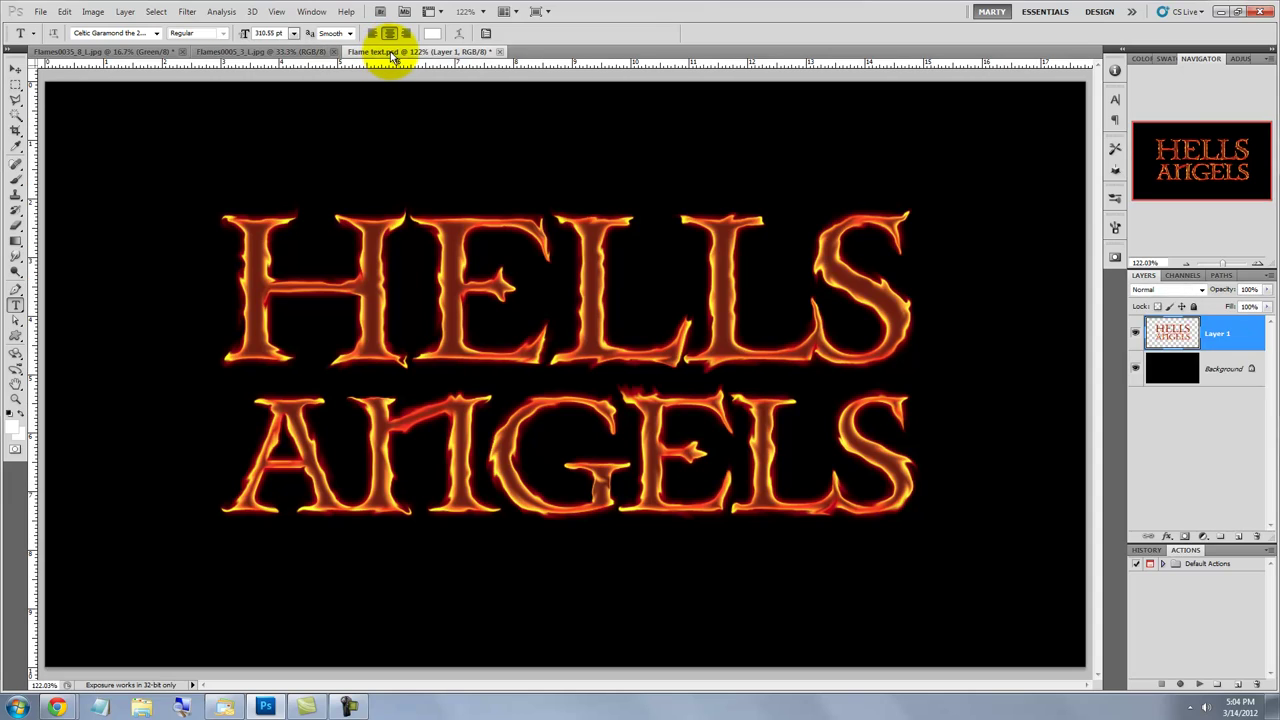
key(ctrl+v)
key(ctrl+v)
key(ctrl+t)
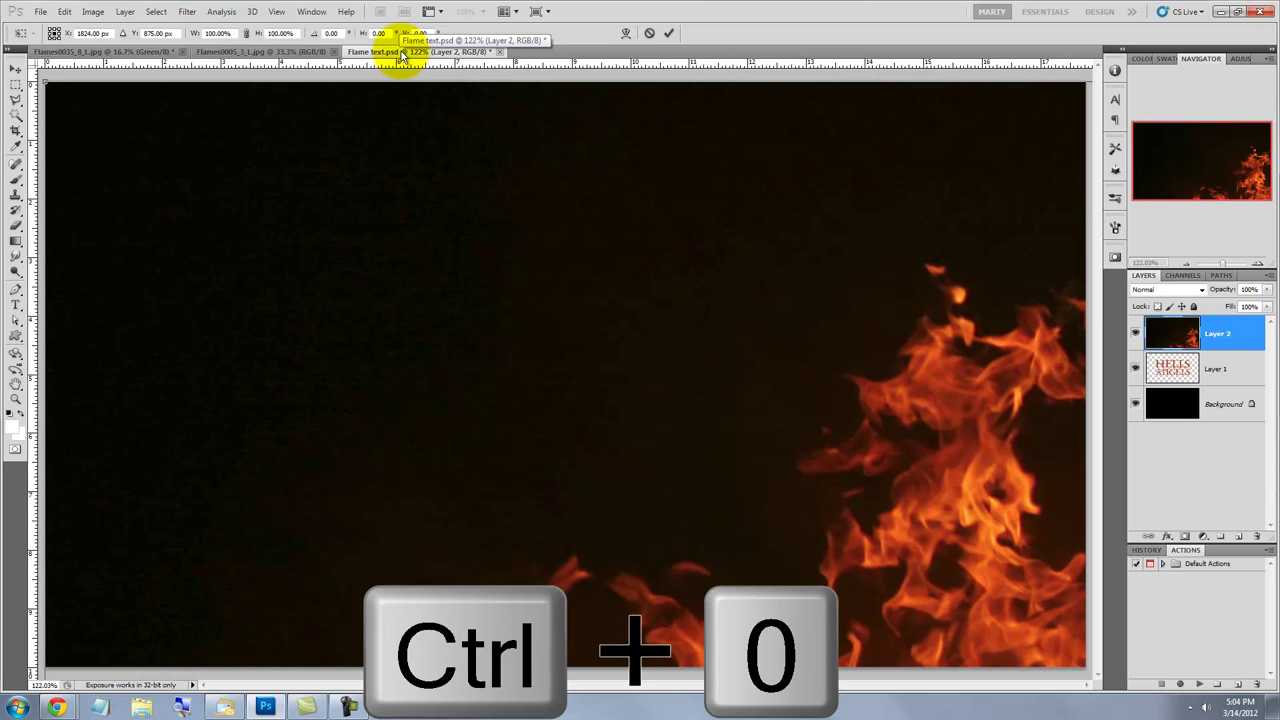
Step: Drag the flame photo up and left, try 60% opacity, then fit the image on screen
key(ctrl+minus)
key(ctrl+minus)
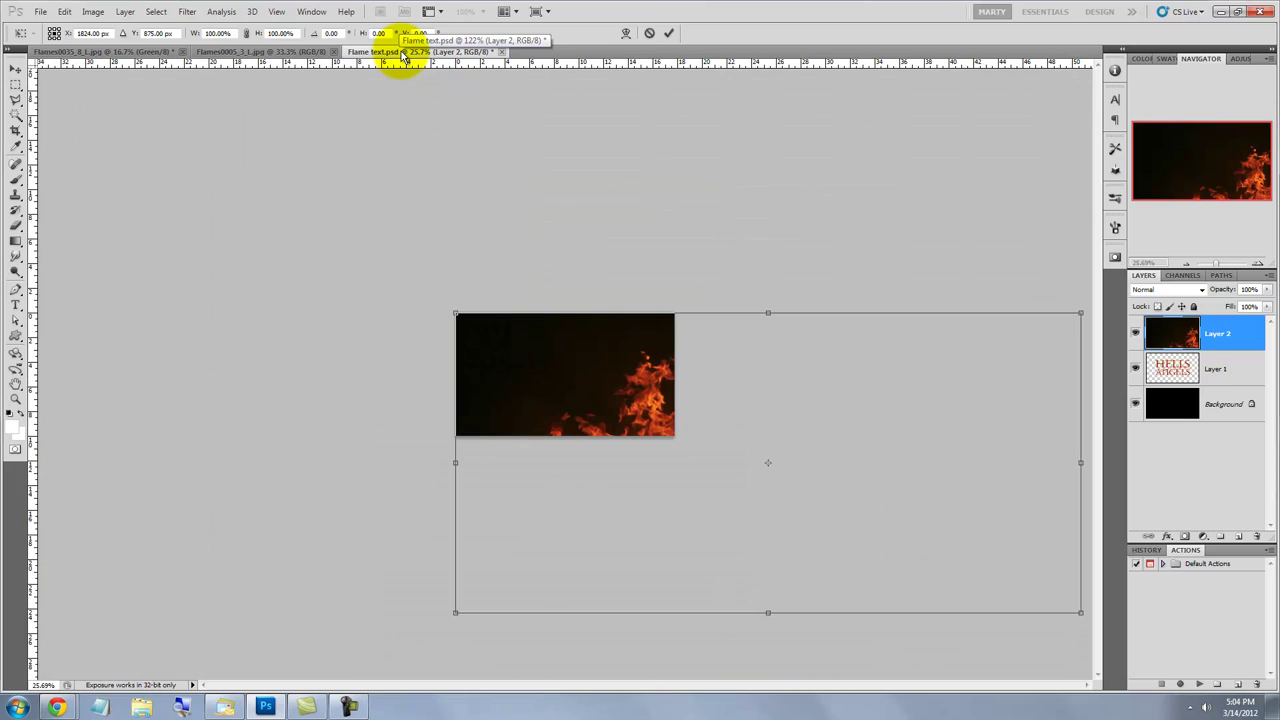
drag(849, 369, 693, 292)
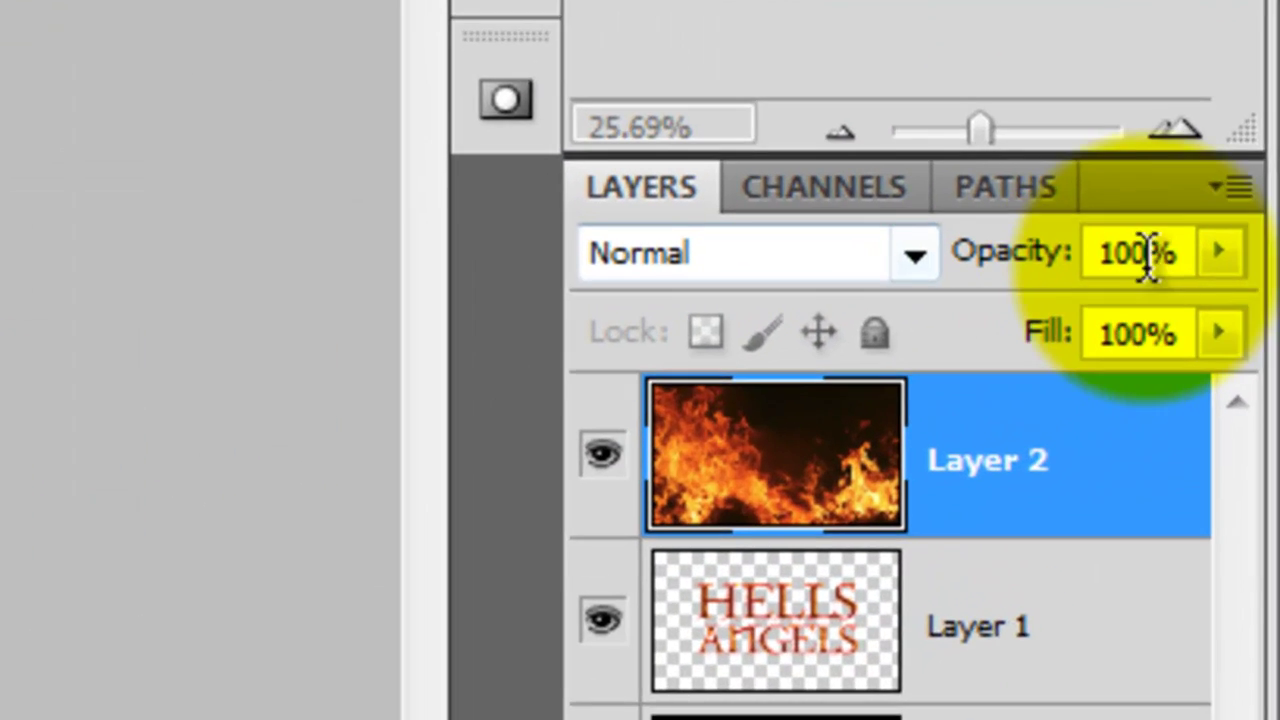
click(1266, 289)
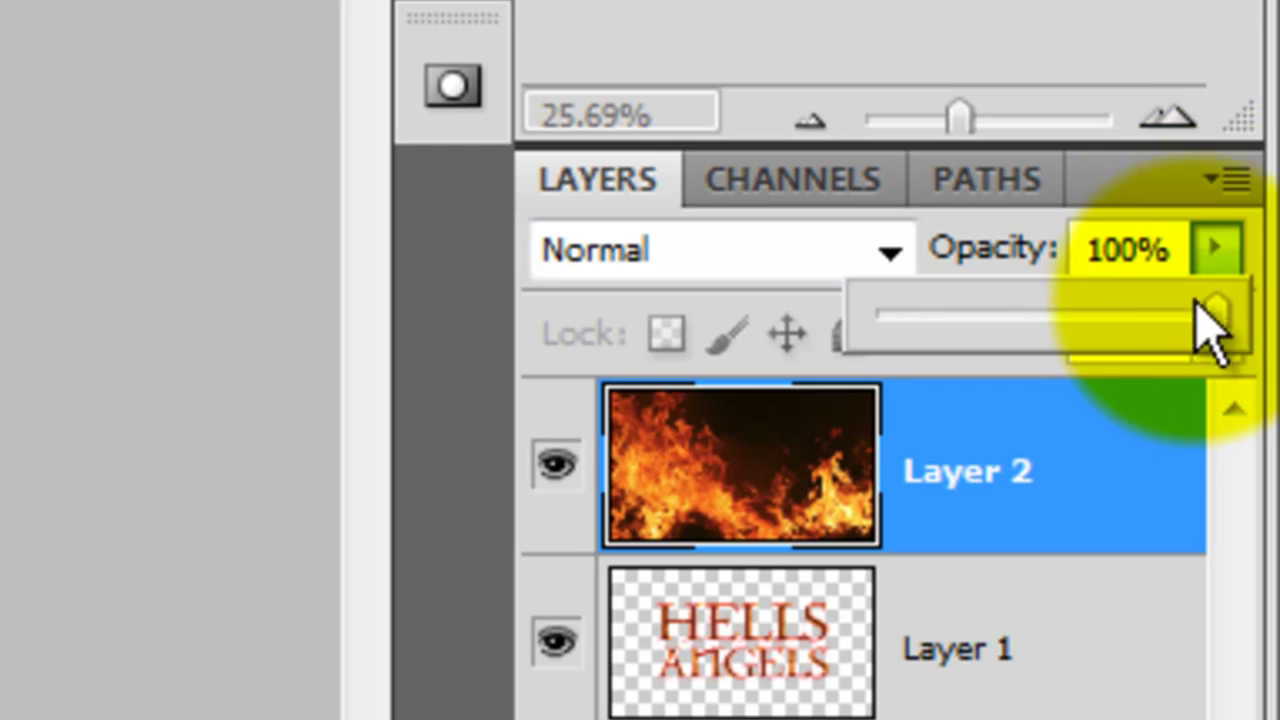
drag(1212, 325, 1083, 328)
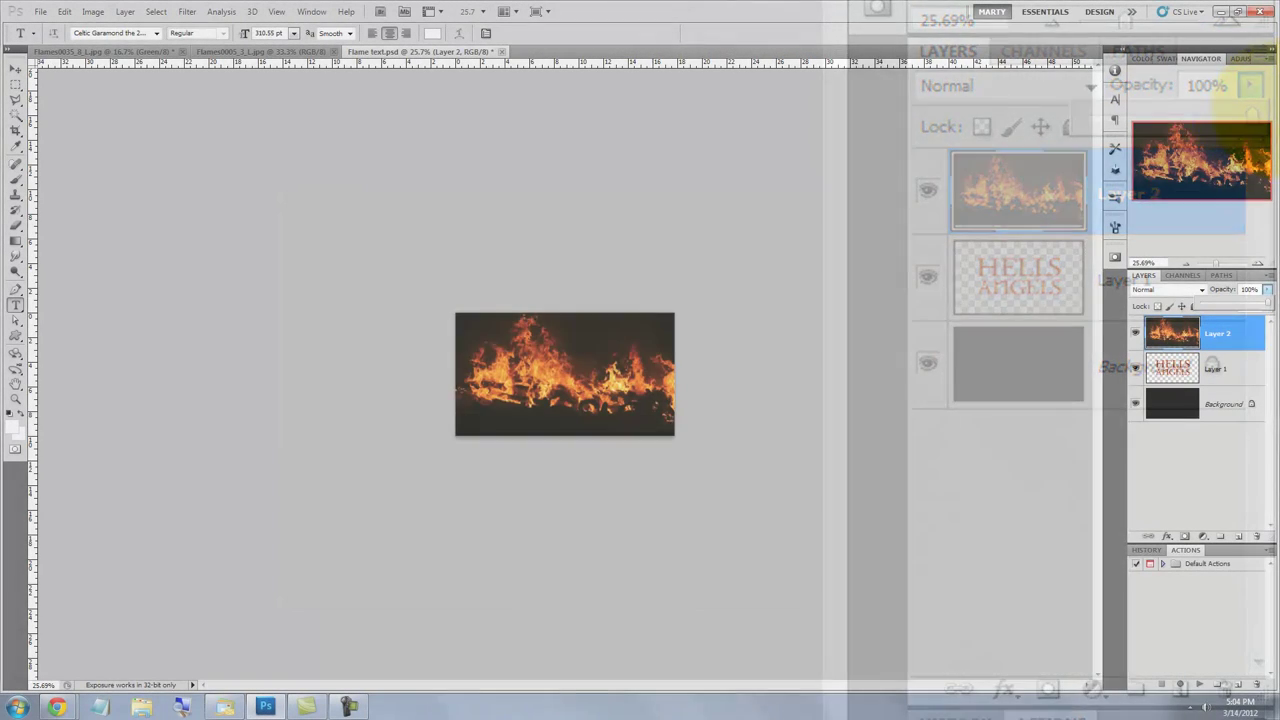
key(ctrl+0)
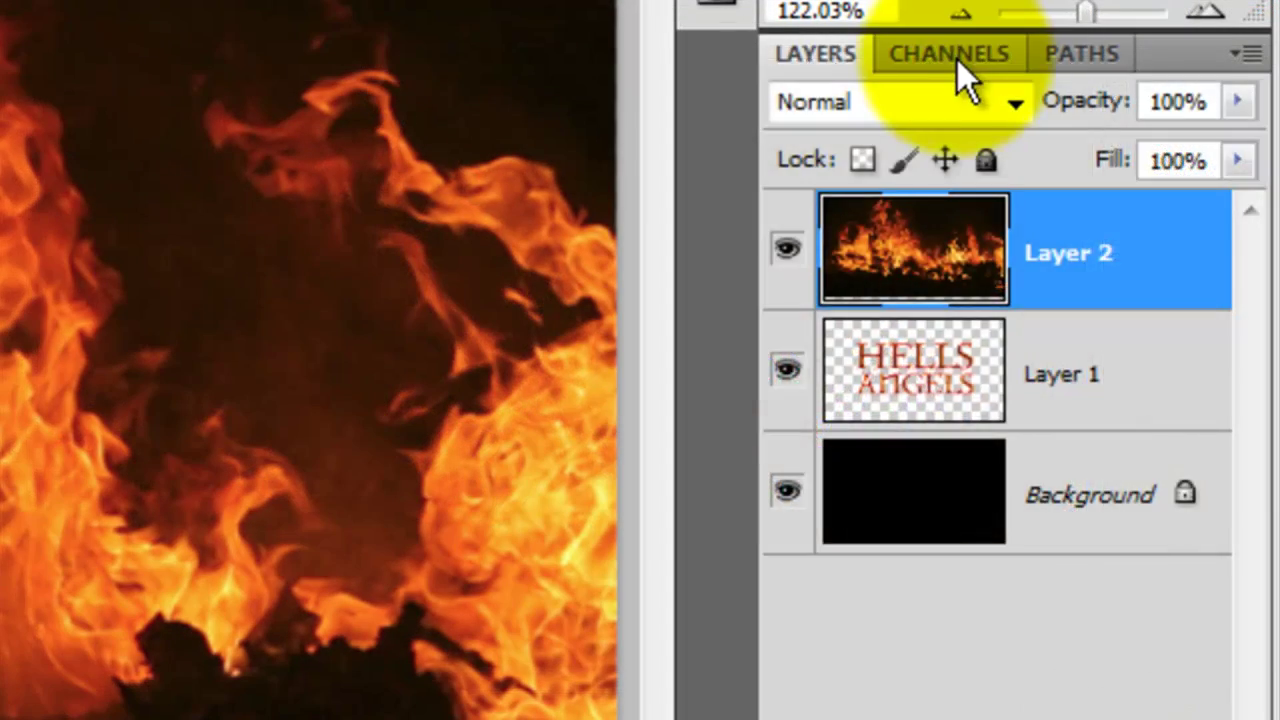
Step: Load the Green channel as a selection and copy those flame highlights to Layer 3
click(957, 59)
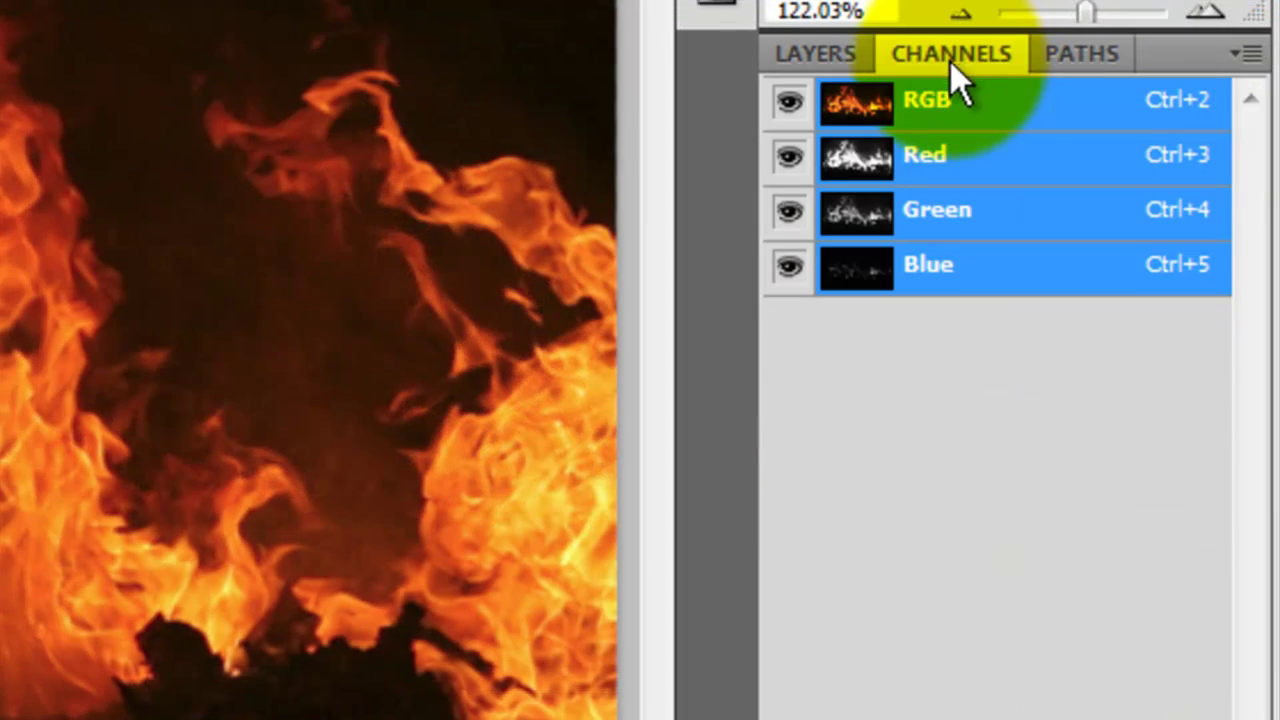
click(854, 210)
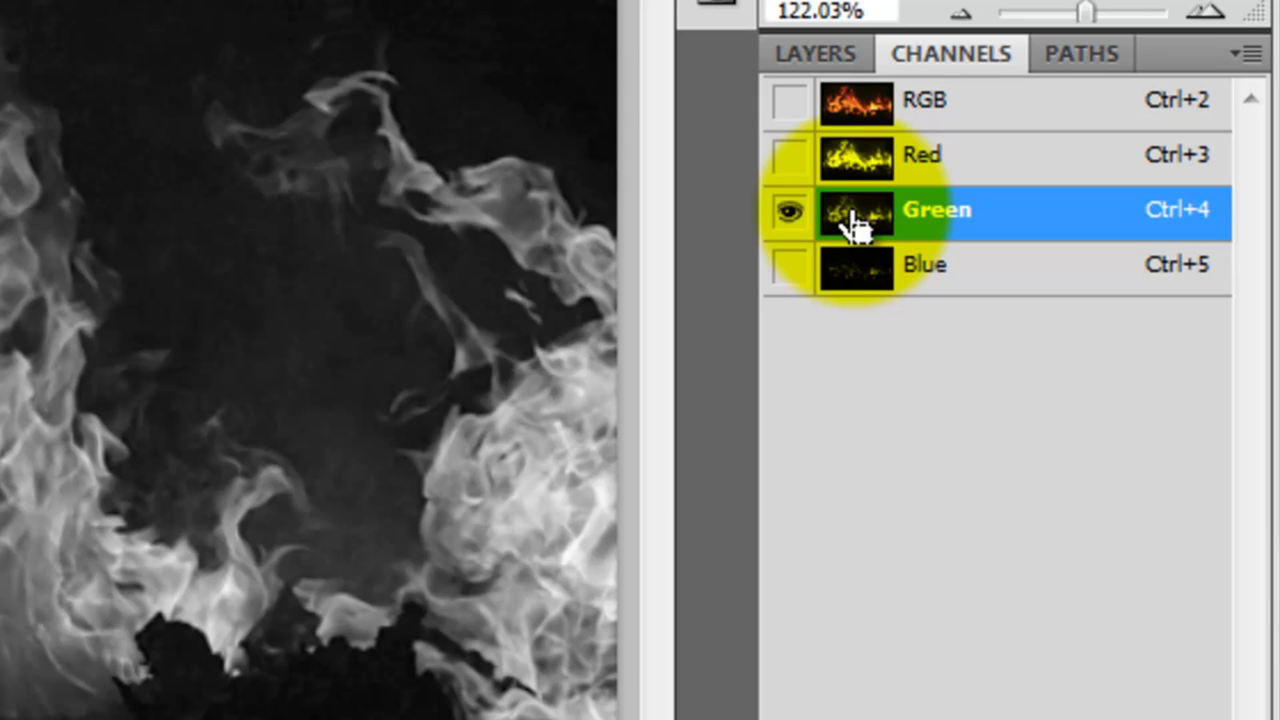
ctrl+click(854, 215)
click(789, 102)
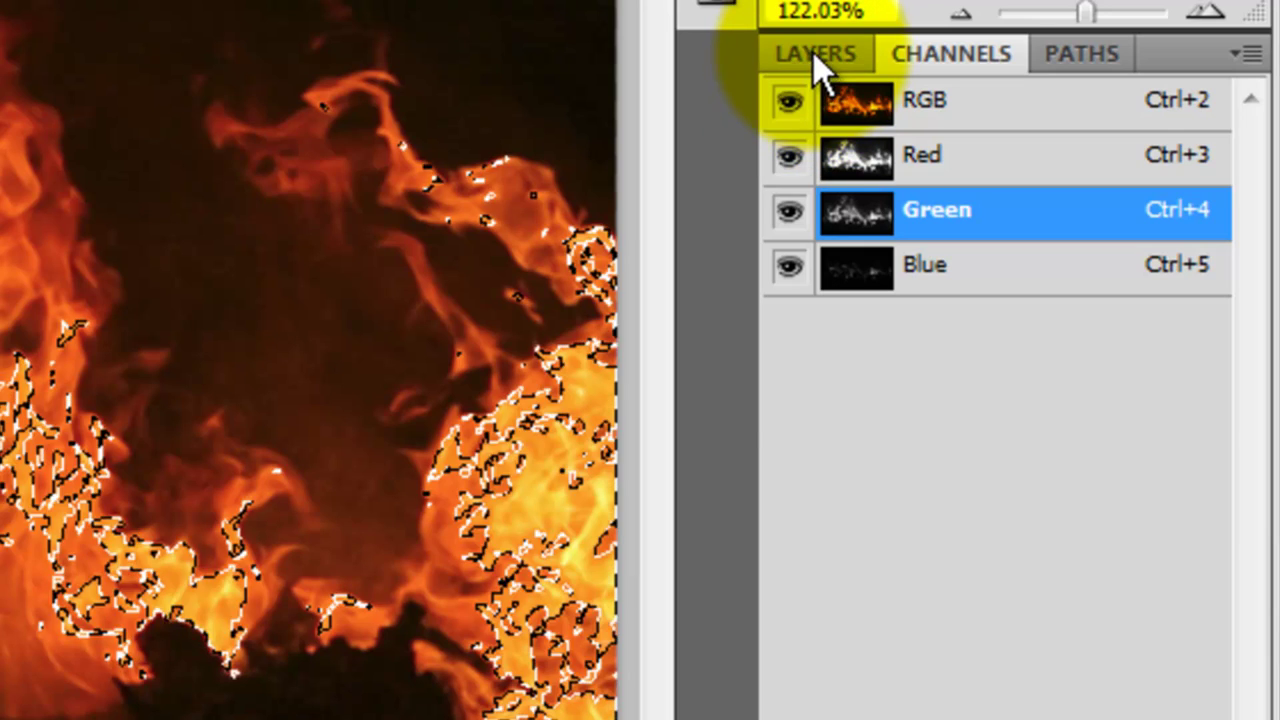
click(815, 54)
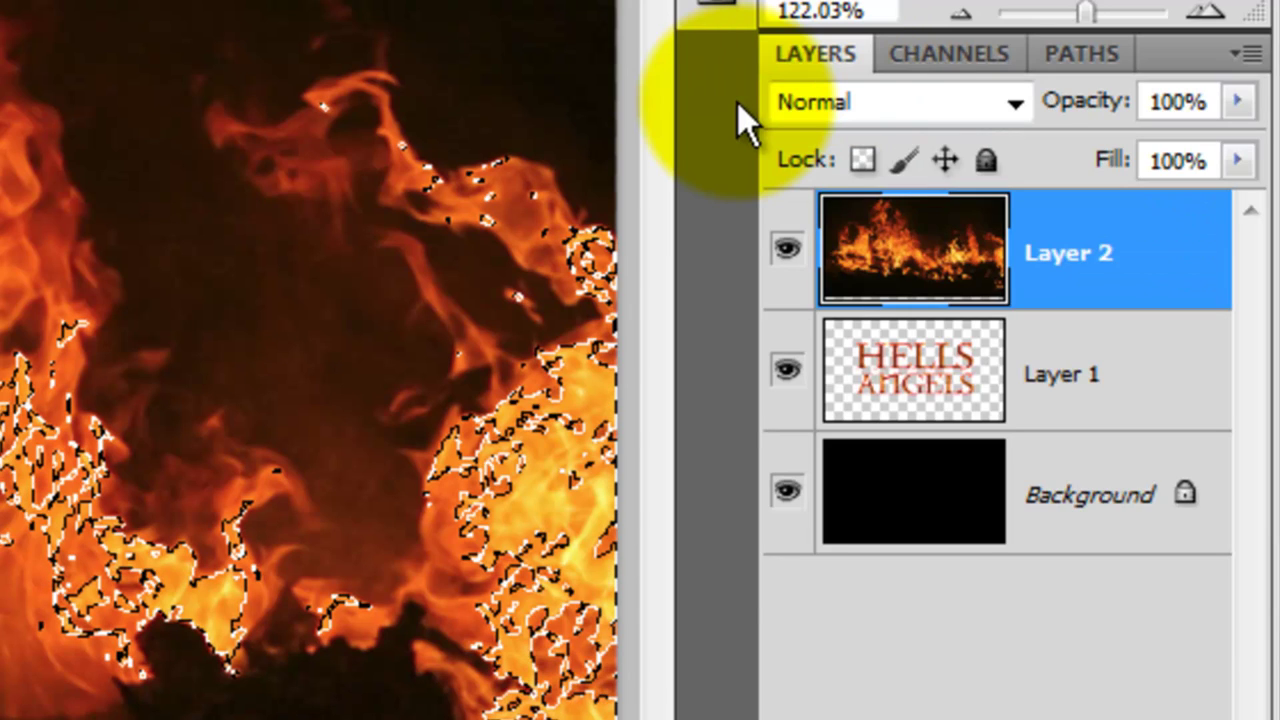
key(ctrl+j)
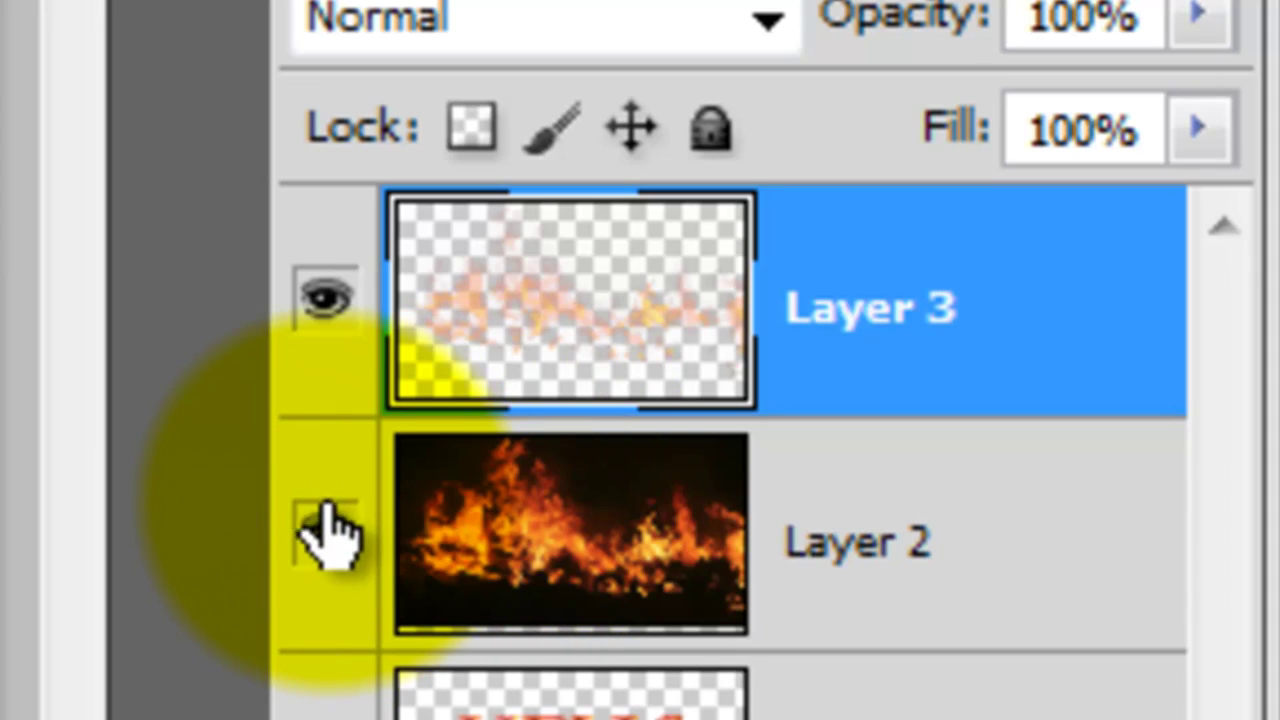
Step: Hide Layer 2's flame photo and nudge Layer 3's extracted flames into place behind the text
click(326, 530)
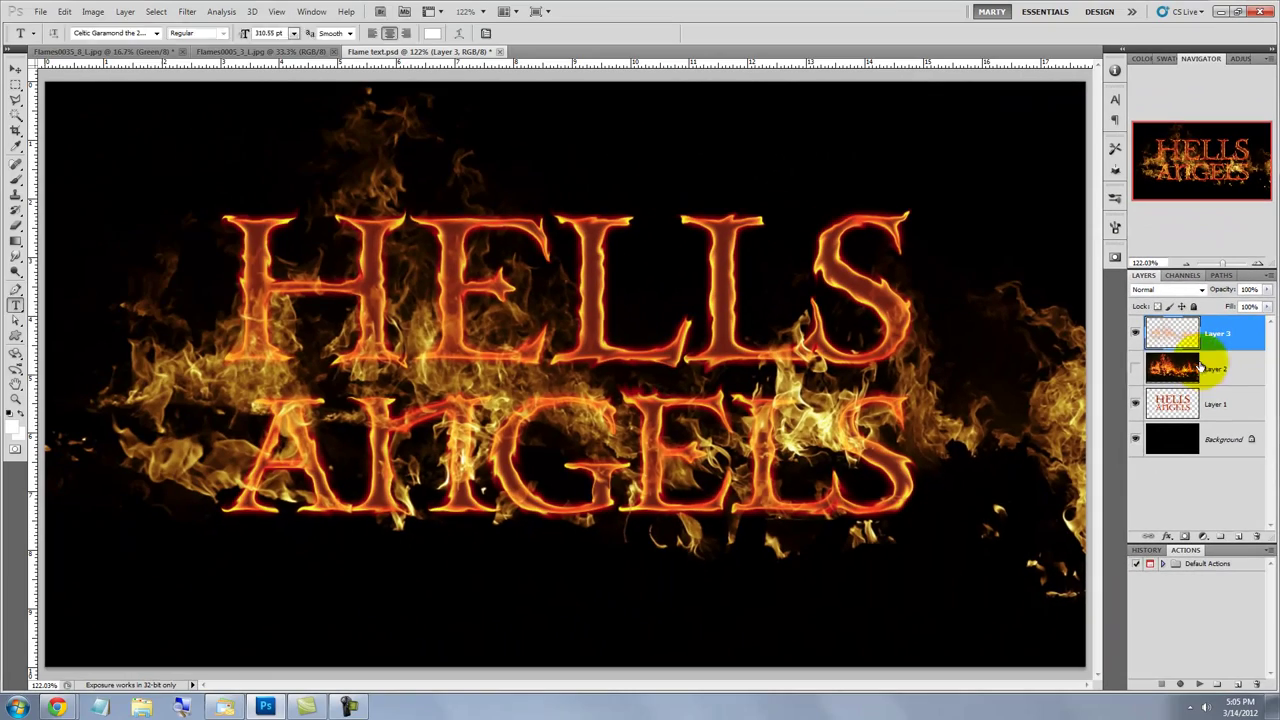
key(v)
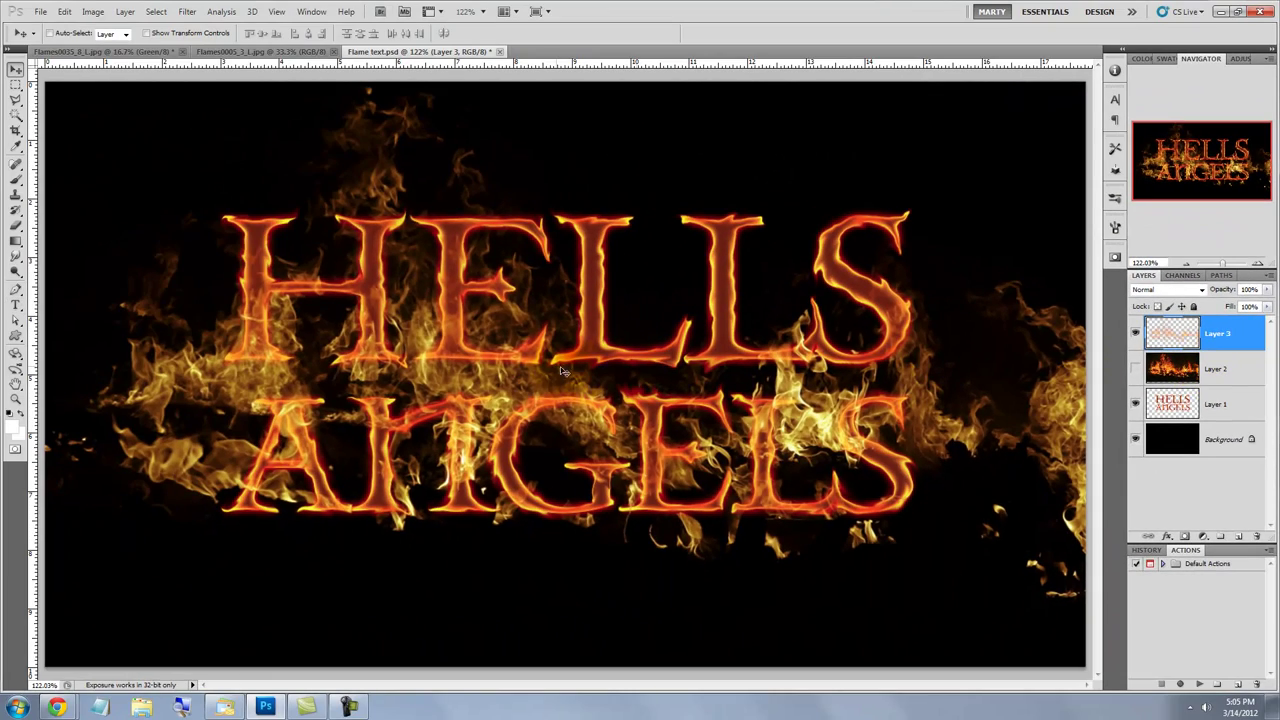
mouse_move(507, 380)
mouse_down()
mouse_move(470, 342)
mouse_move(521, 390)
mouse_up()
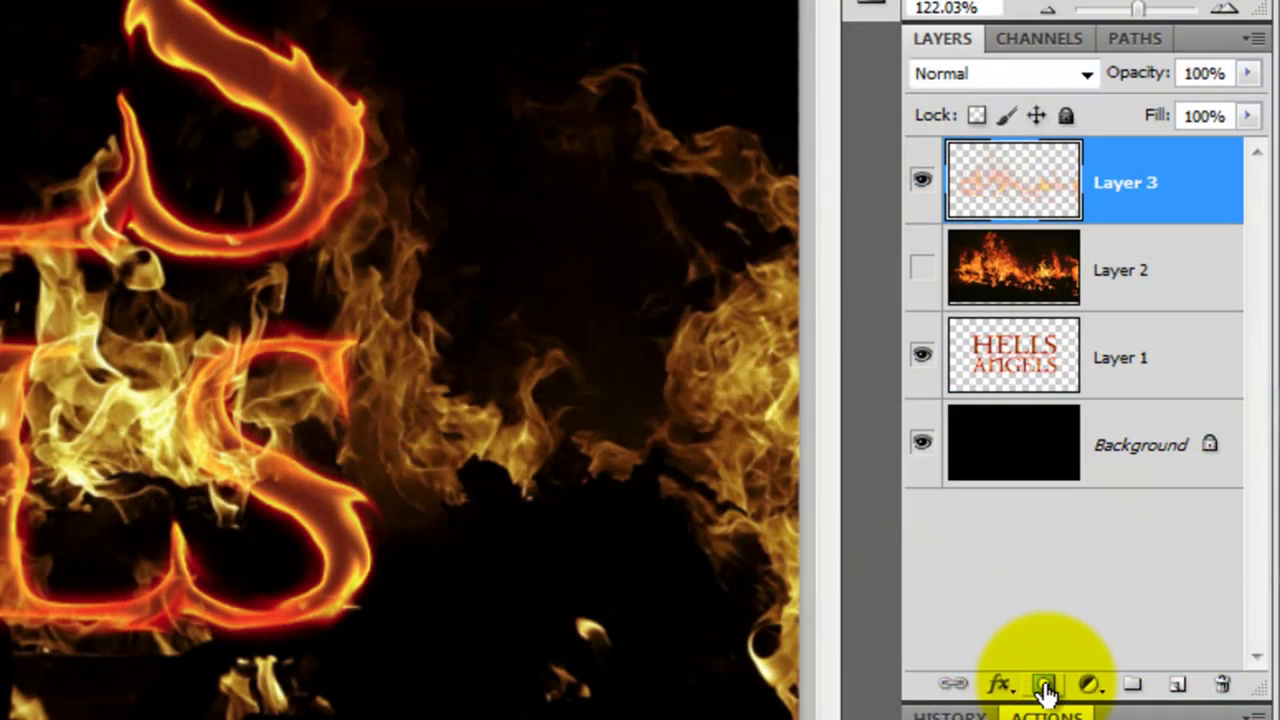
Step: Add a layer mask to Layer 3 and take up the Brush to paint it black
click(1045, 687)
key(b)
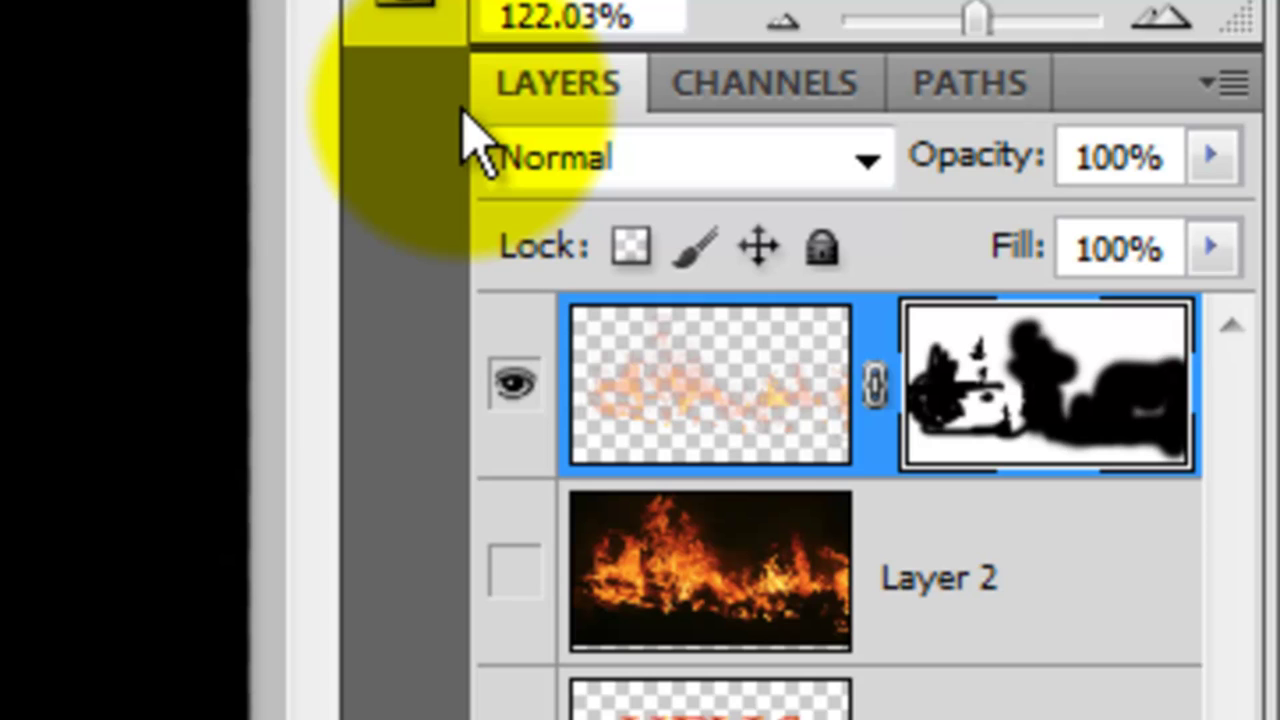
Step: Duplicate the masked flames layer and repaint the copy's mask to reveal small flame spots
key(ctrl+j)
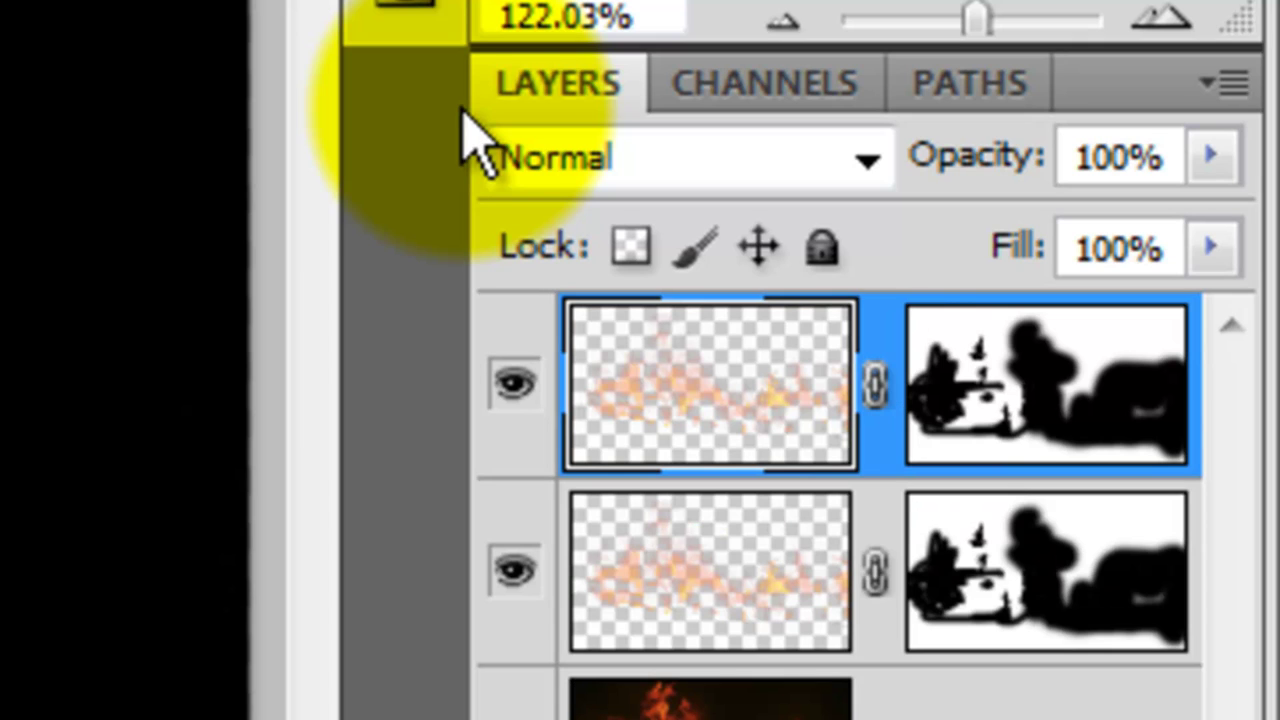
drag(971, 386, 1200, 719)
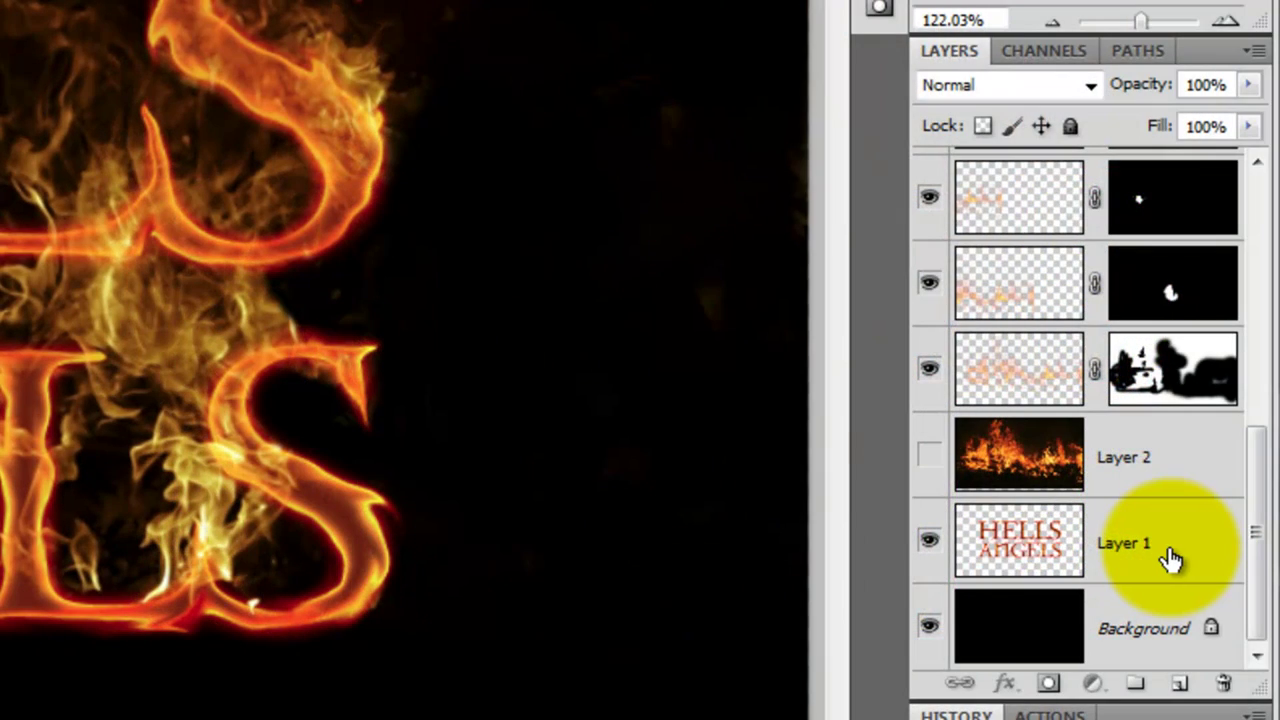
Step: Duplicate the HELLS ANGELS text layer, Layer 1, and move the copy to the top of the stack
click(1171, 558)
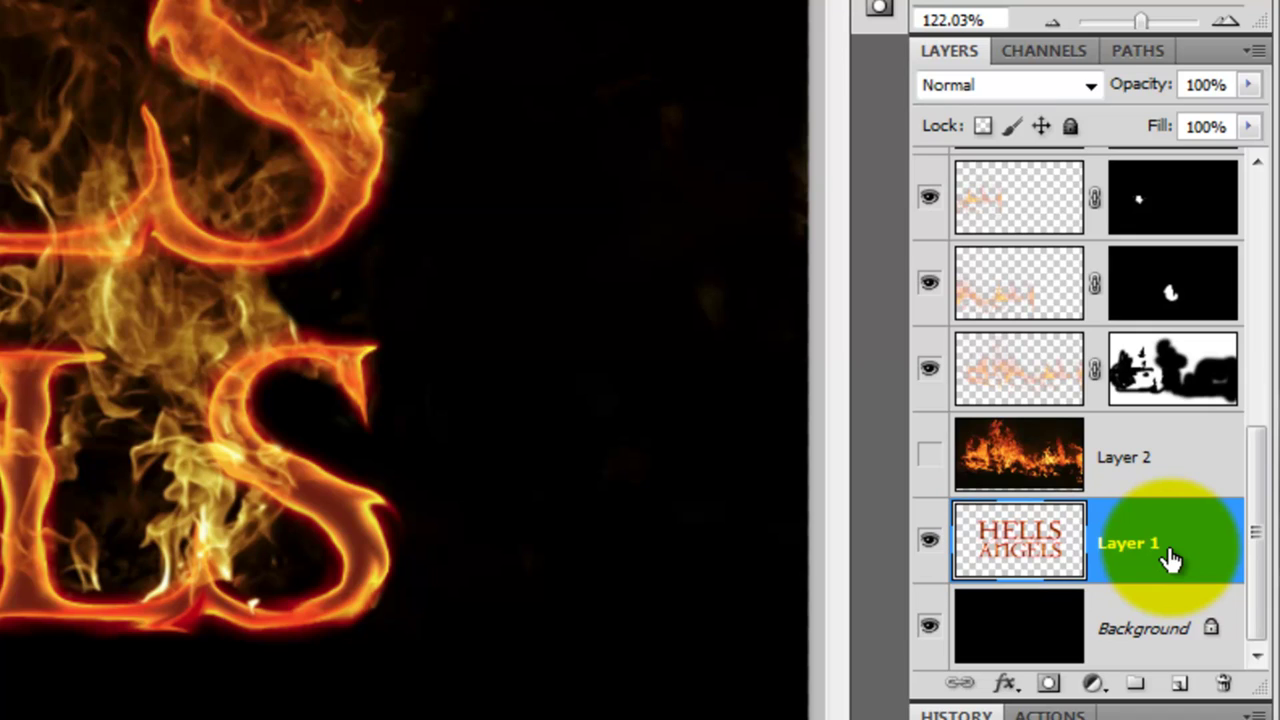
key(ctrl+j)
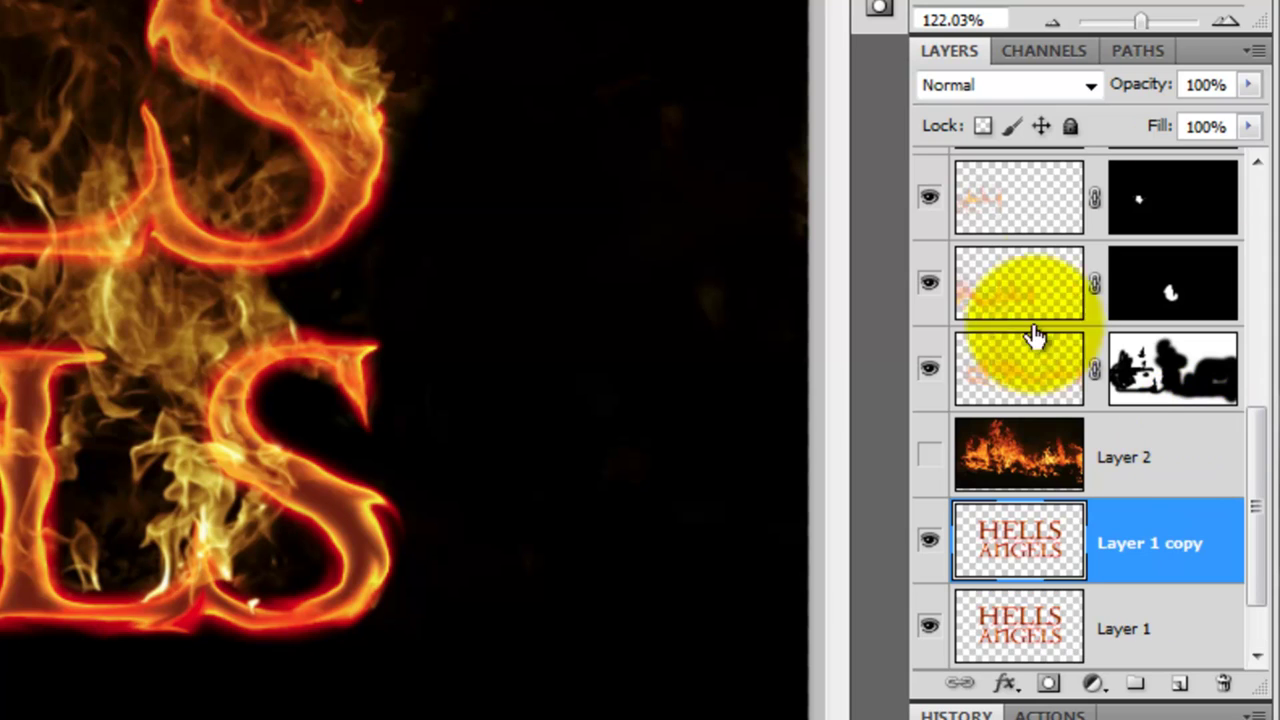
drag(1143, 543, 1150, 150)
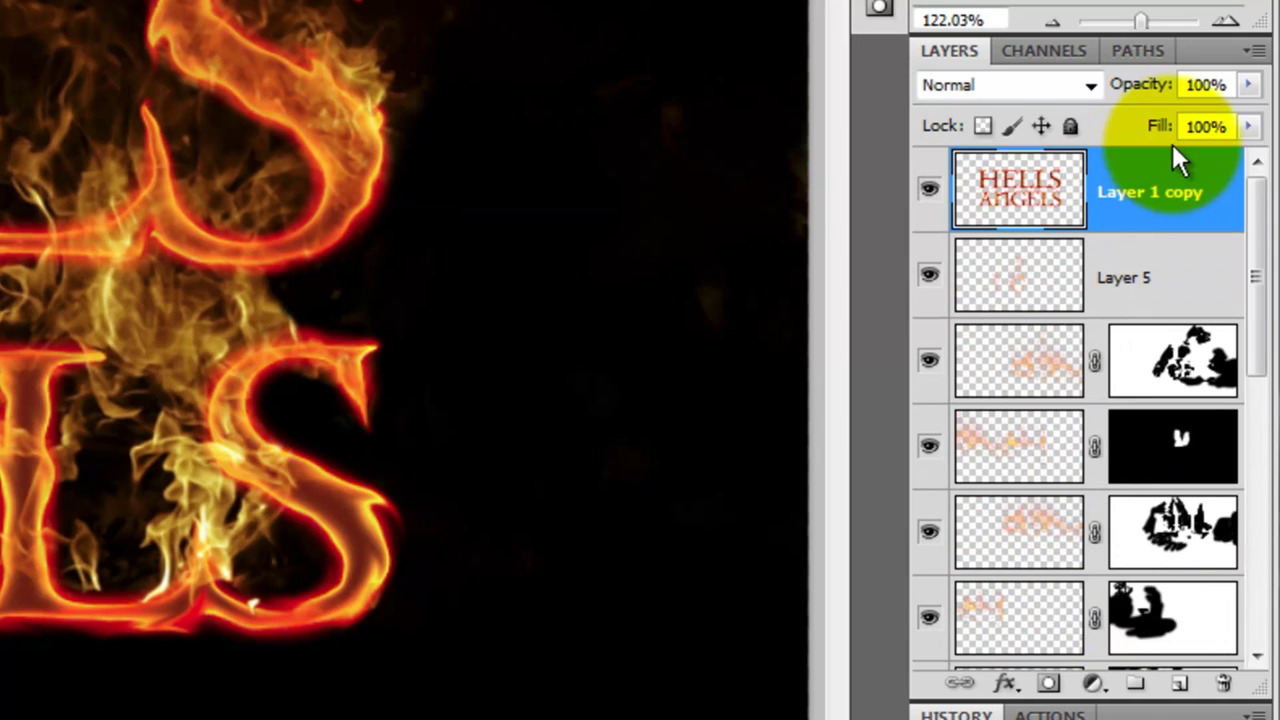
Step: Set the text copy's blend mode to Screen and its opacity to 50%
click(1060, 85)
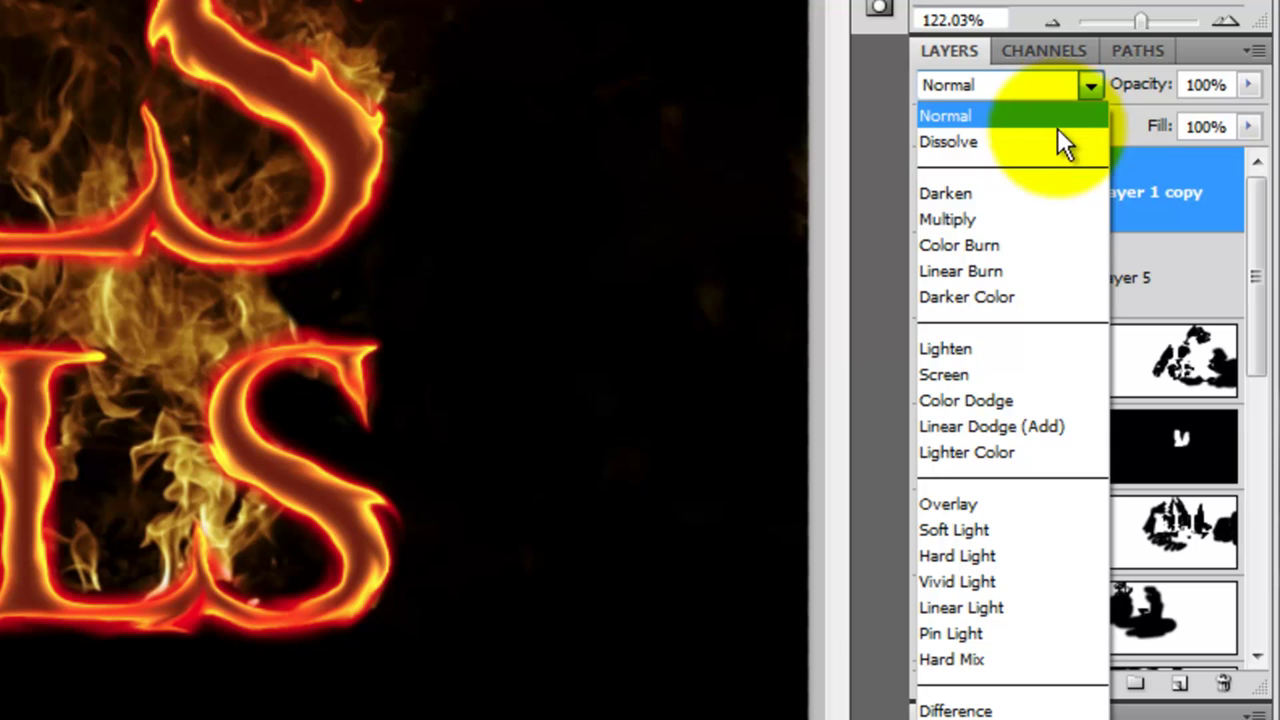
click(976, 373)
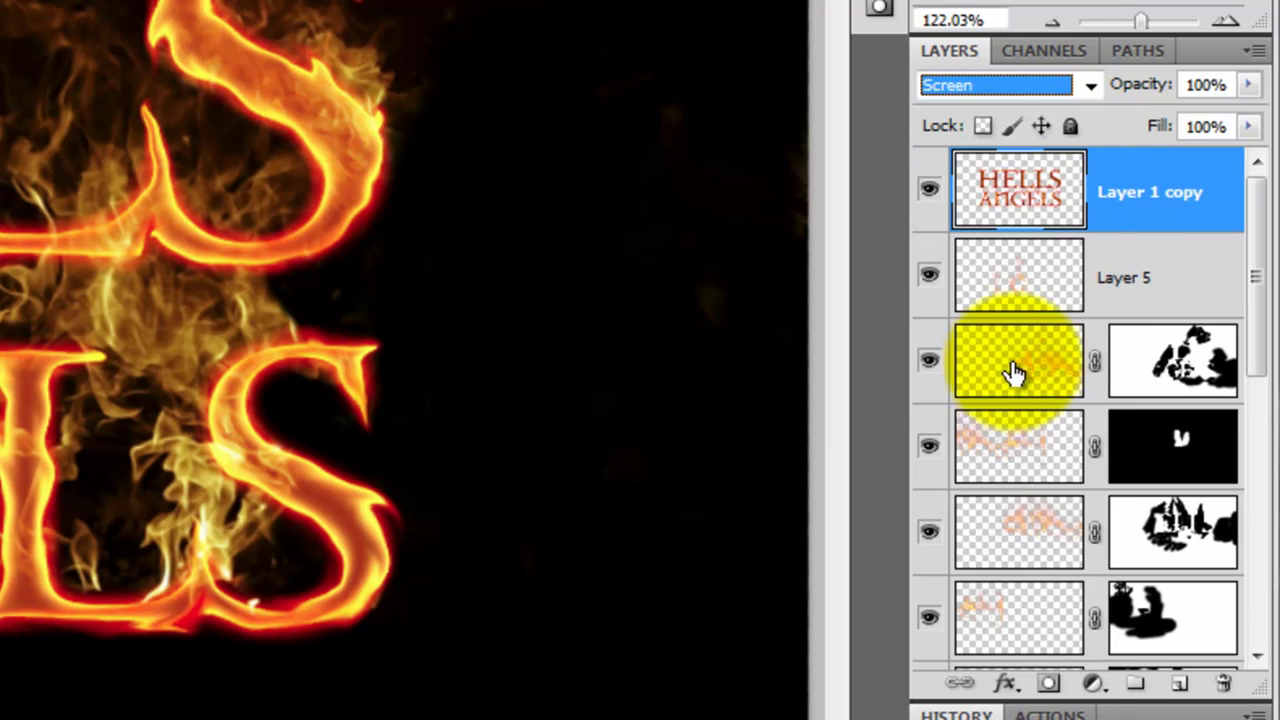
click(1222, 84)
text(50)
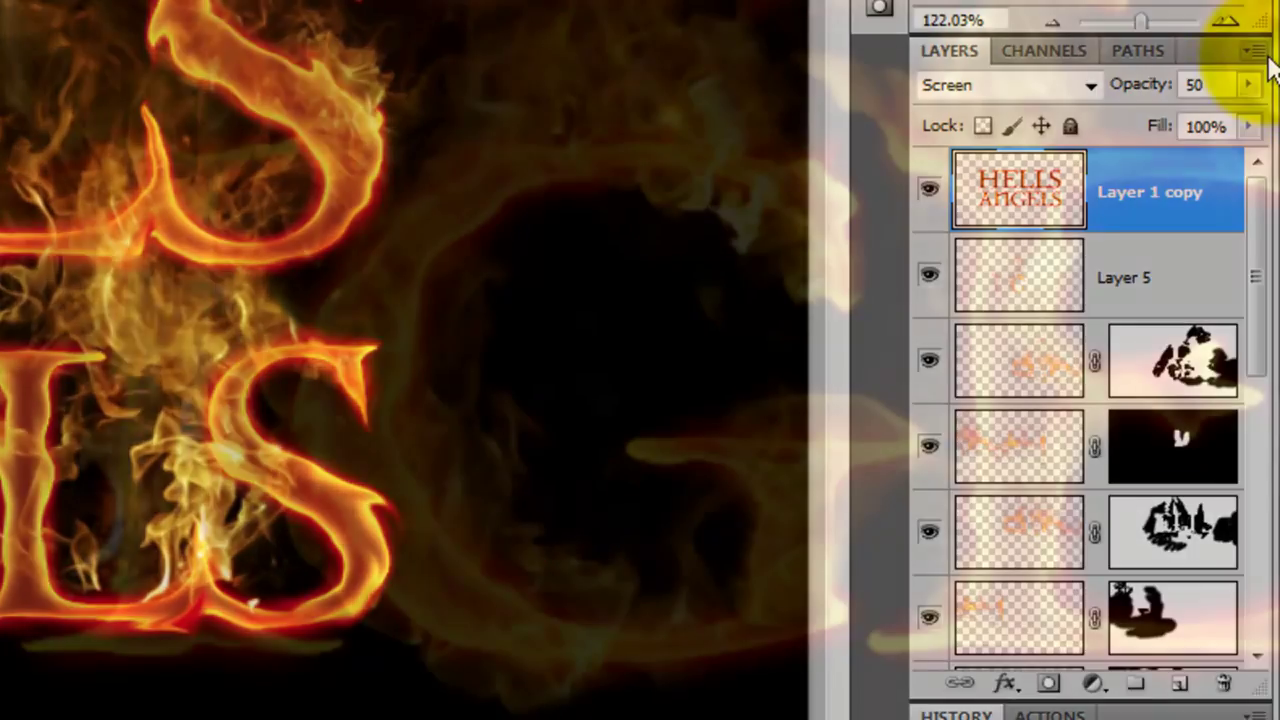